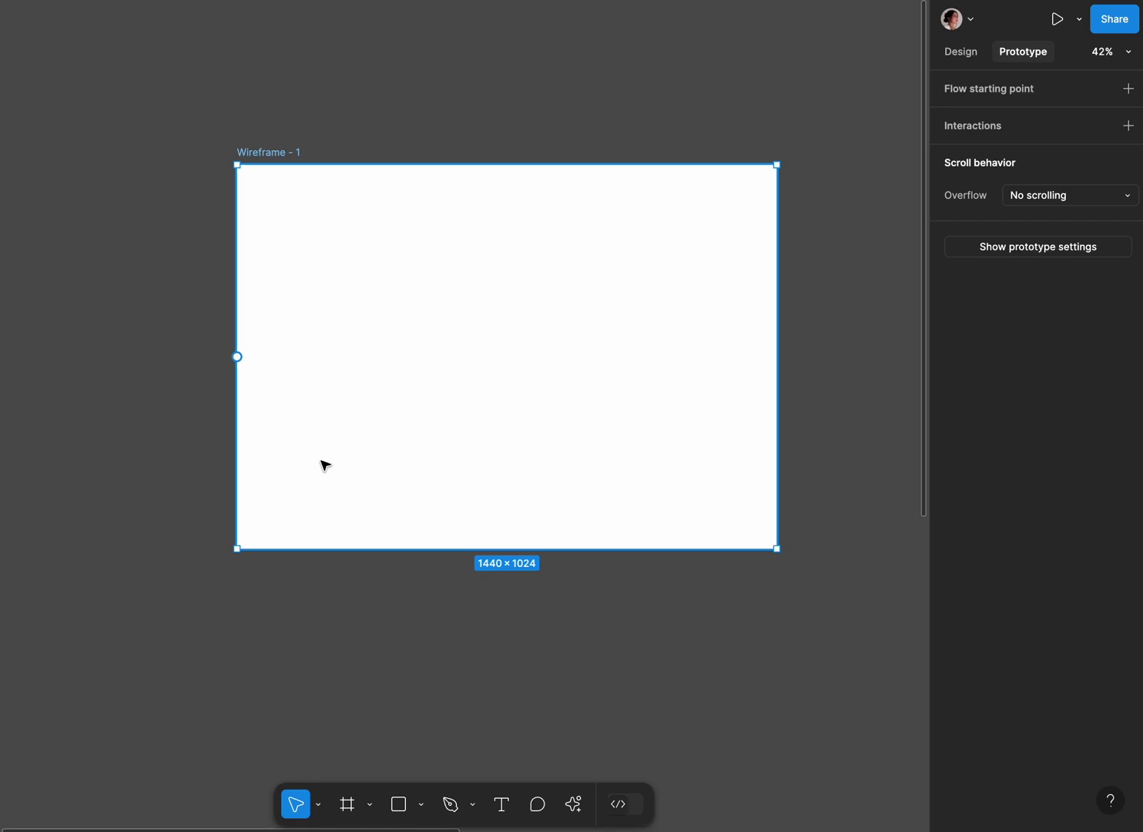
# - Change Wireframe - 1's fill from white to the 08081E navy swatch under On this page
pyautogui.click(959, 52)
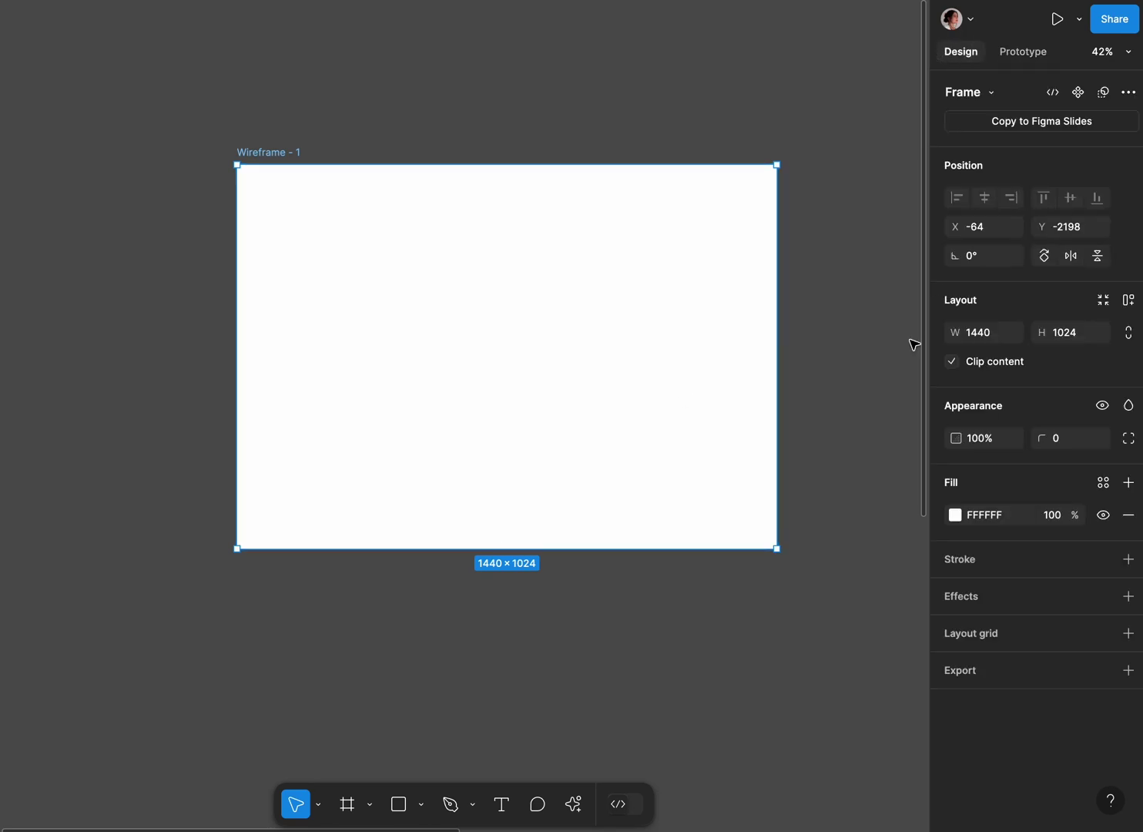
pyautogui.click(956, 513)
pyautogui.click(822, 745)
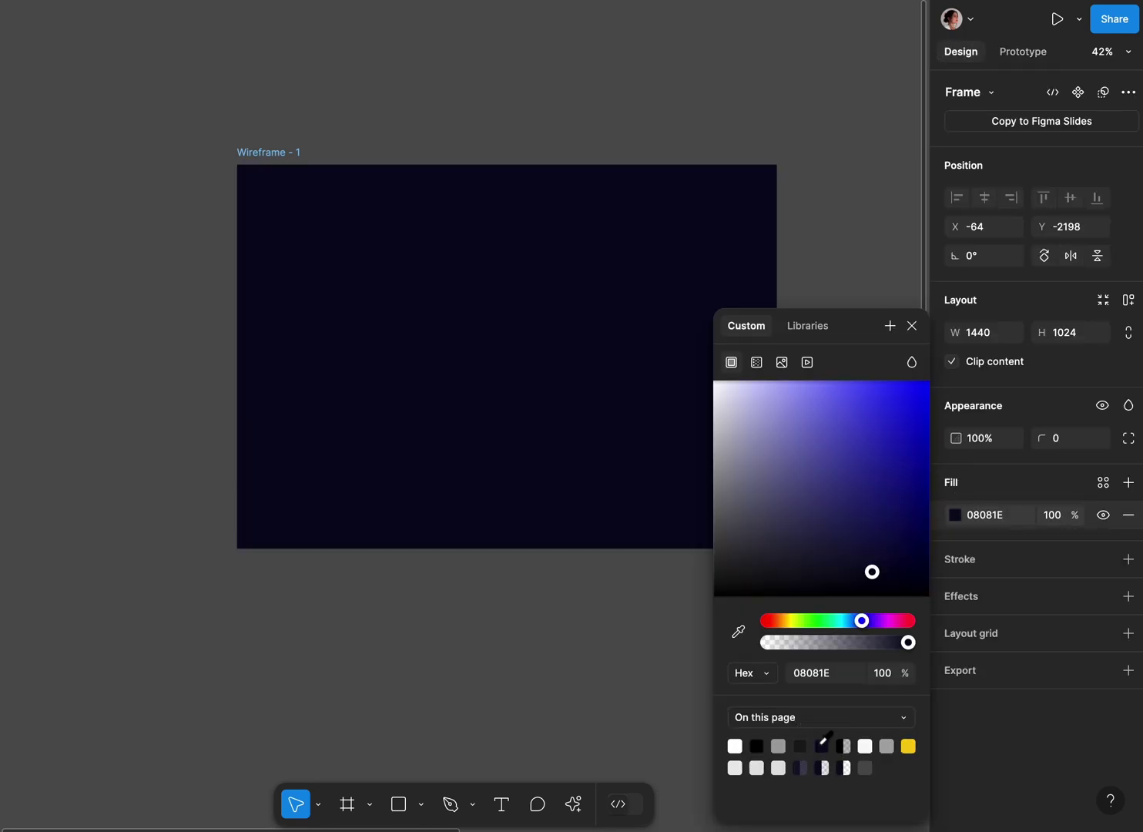
pyautogui.click(808, 675)
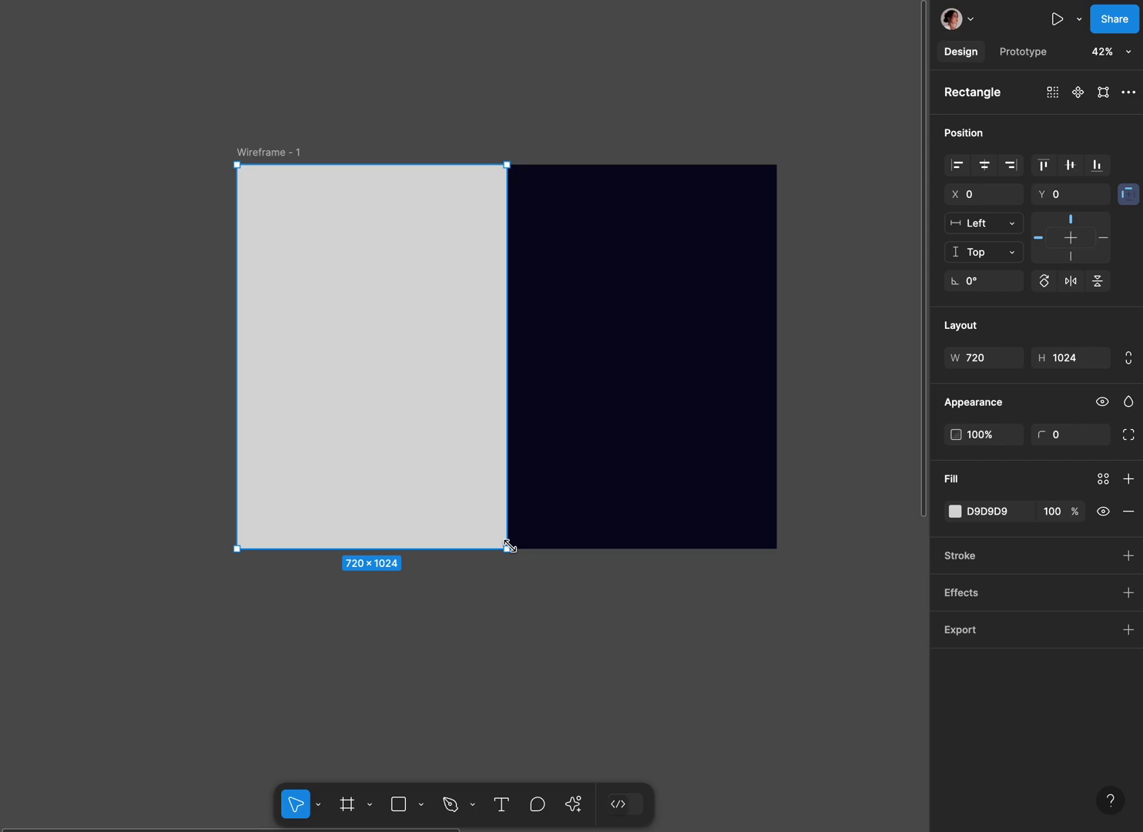
# - Give the grey rectangle an angular D9D9D9-to-737373 gradient fill with its ellipse narrowed horizontally
pyautogui.scroll(3, 523, 430)
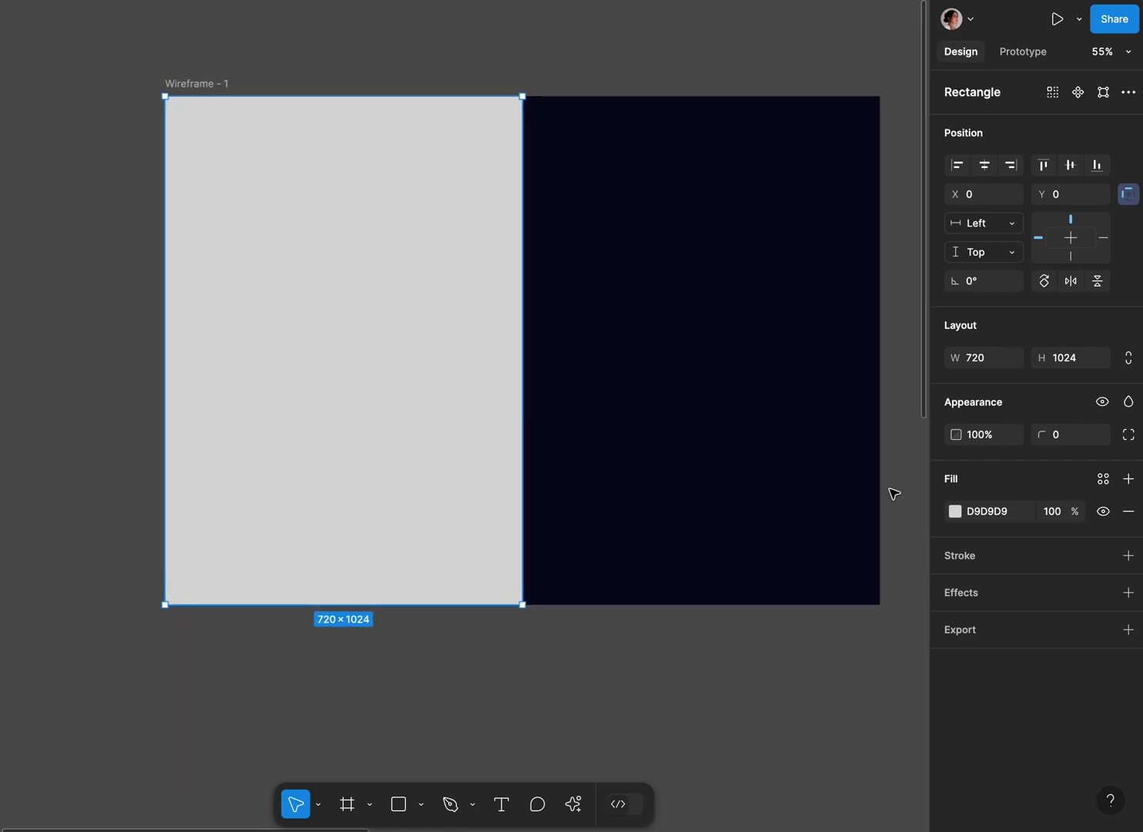
pyautogui.click(955, 512)
pyautogui.click(701, 321)
pyautogui.click(708, 358)
pyautogui.click(707, 409)
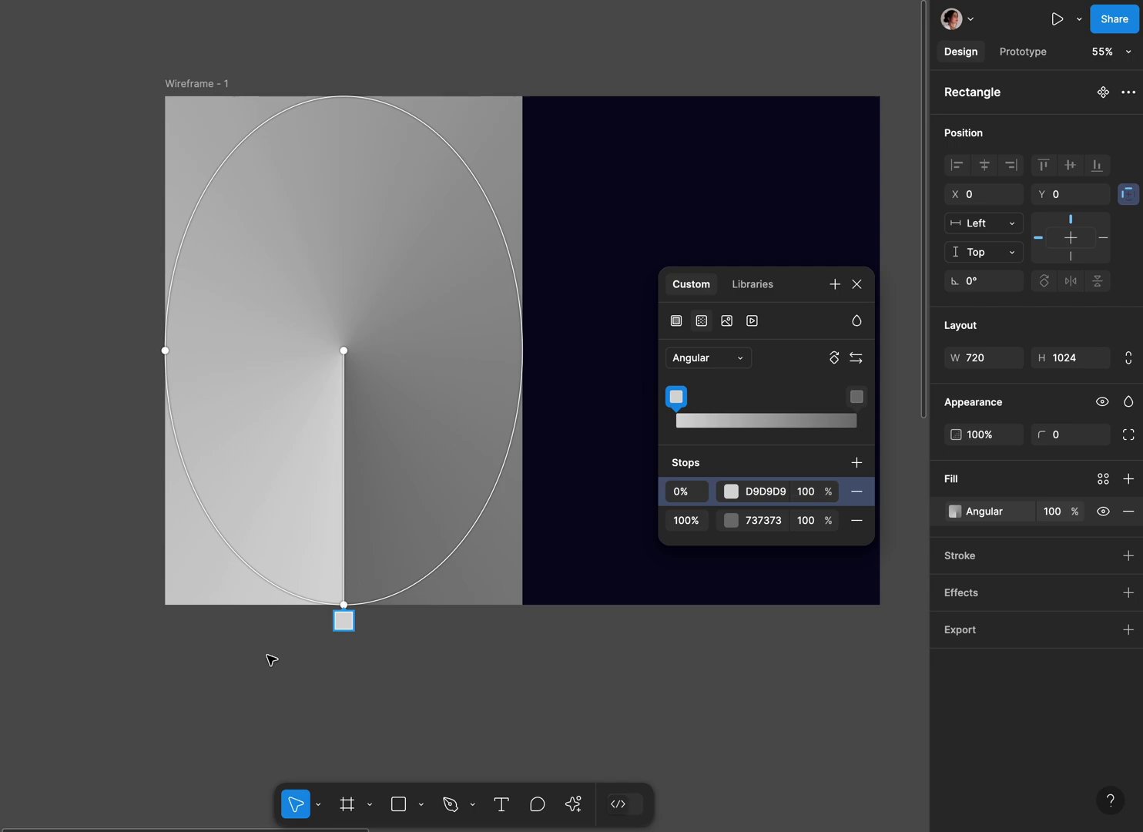
pyautogui.moveTo(166, 352); pyautogui.dragTo(261, 351)
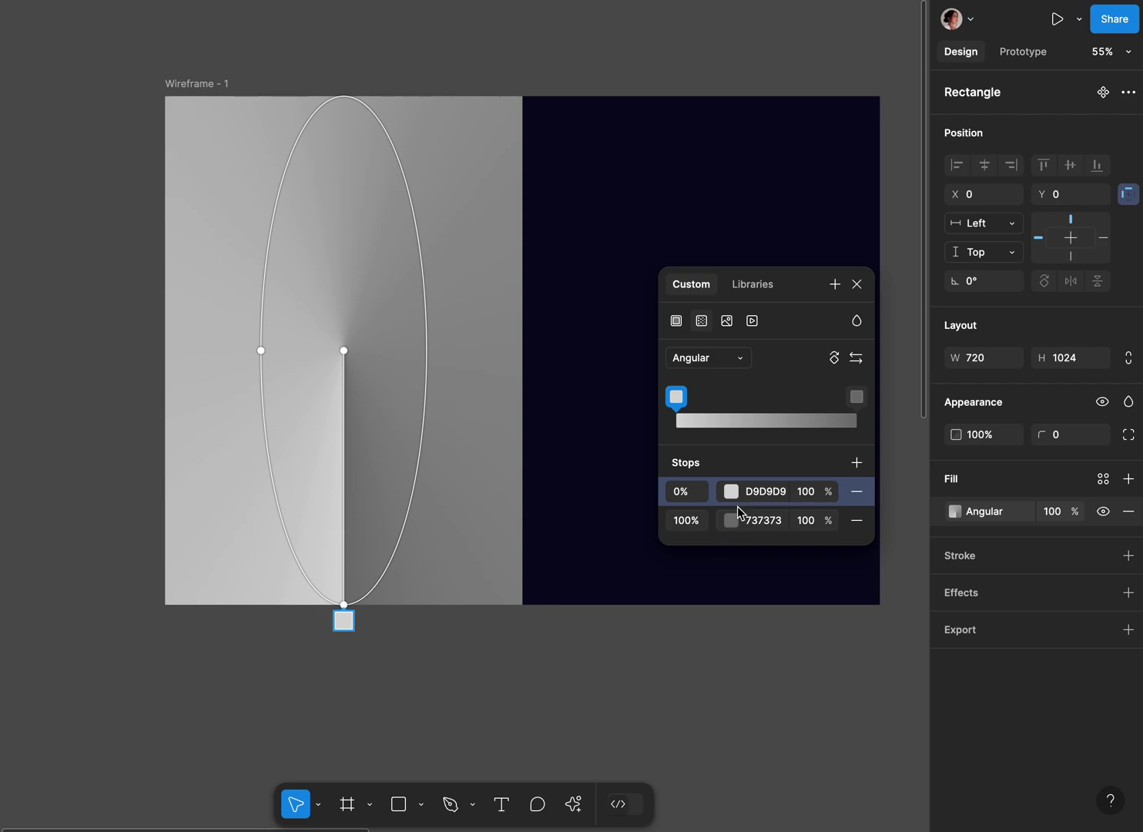
# - Add a third gradient stop, set stops to F8F8F8, 000000 and AAAAAA, and rotate the gradient
pyautogui.click(858, 463)
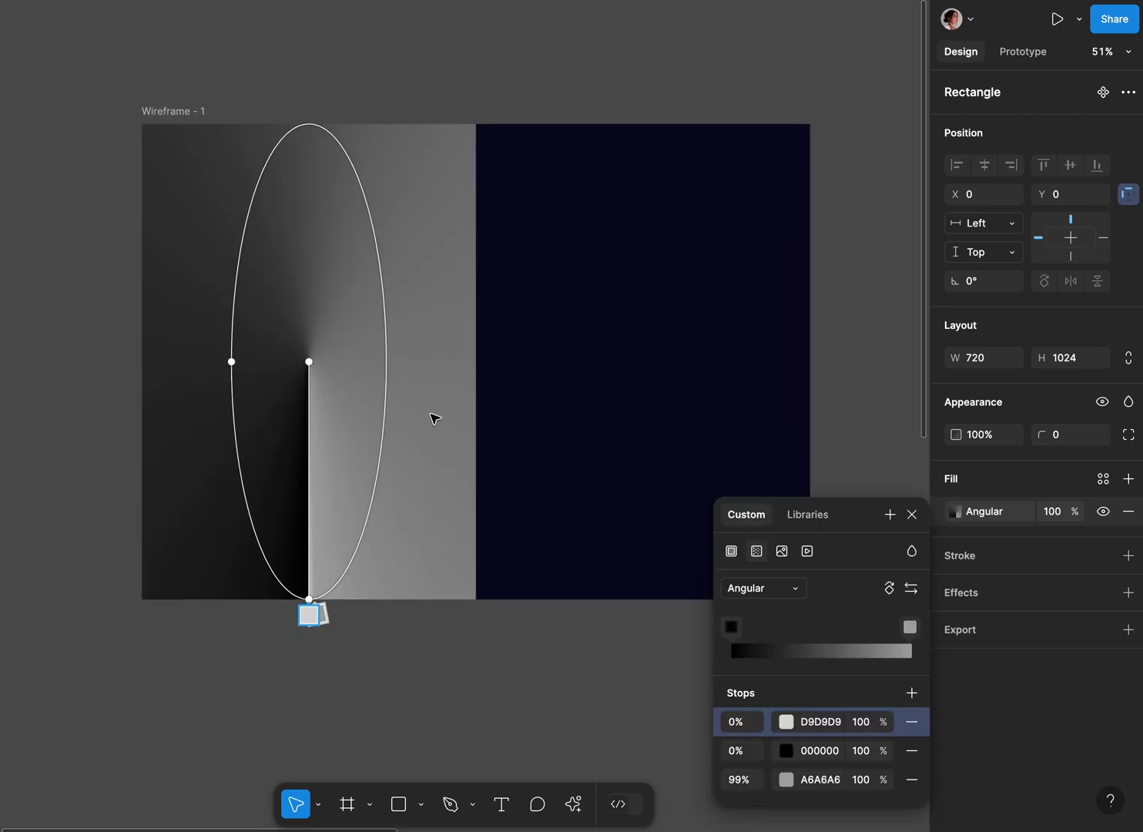
pyautogui.scroll(5, 434, 416)
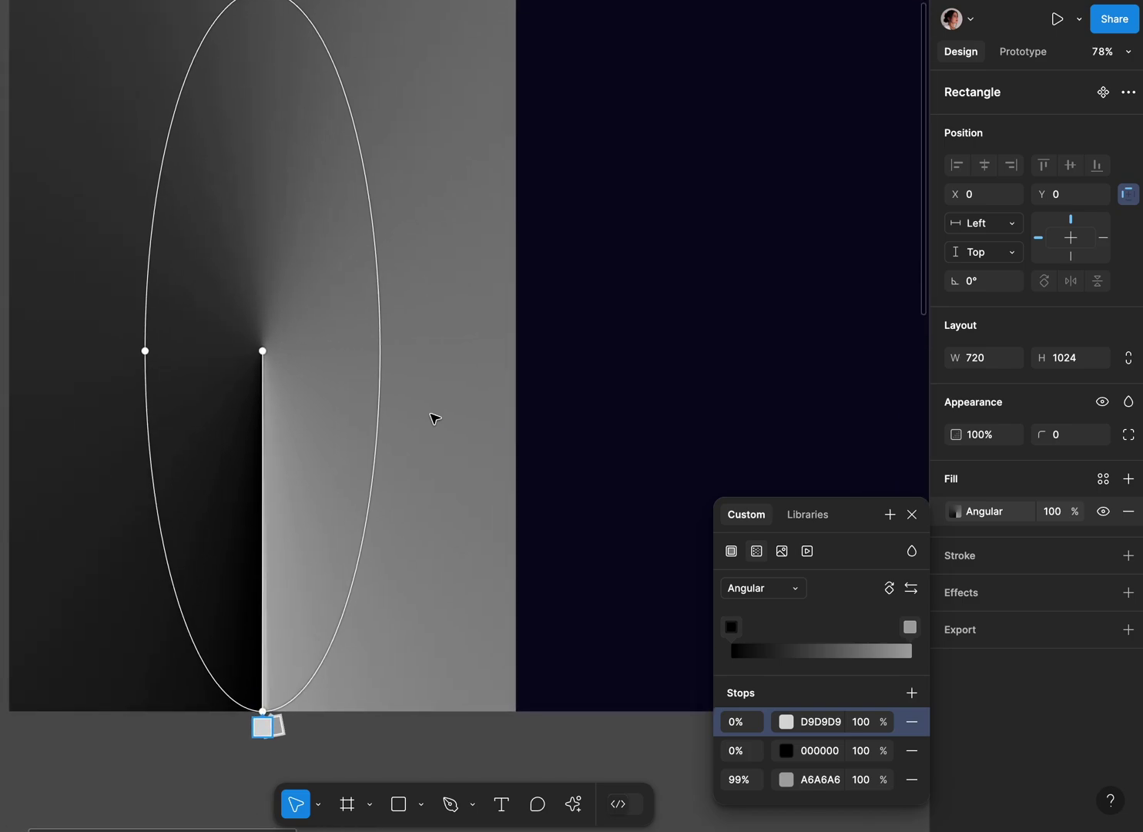
pyautogui.hscroll(-2, 434, 416)
pyautogui.click(819, 728)
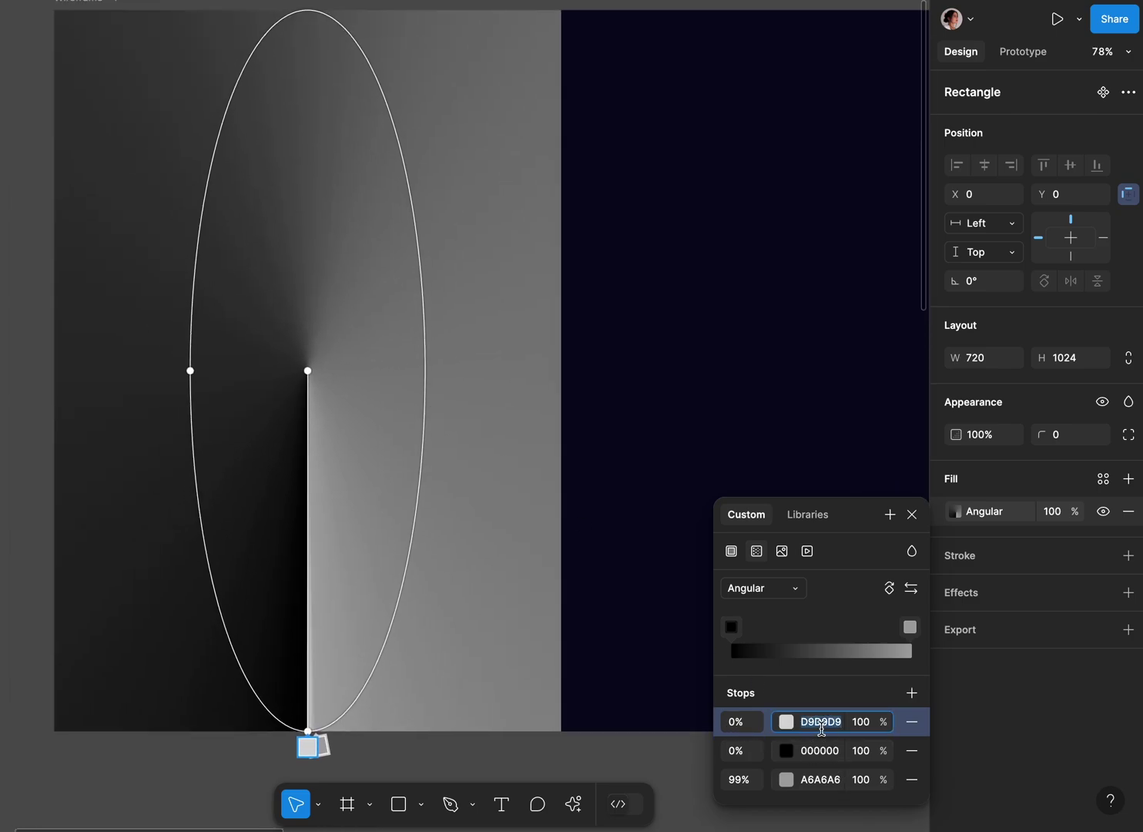
pyautogui.click(822, 779)
pyautogui.write('F8F8F8')
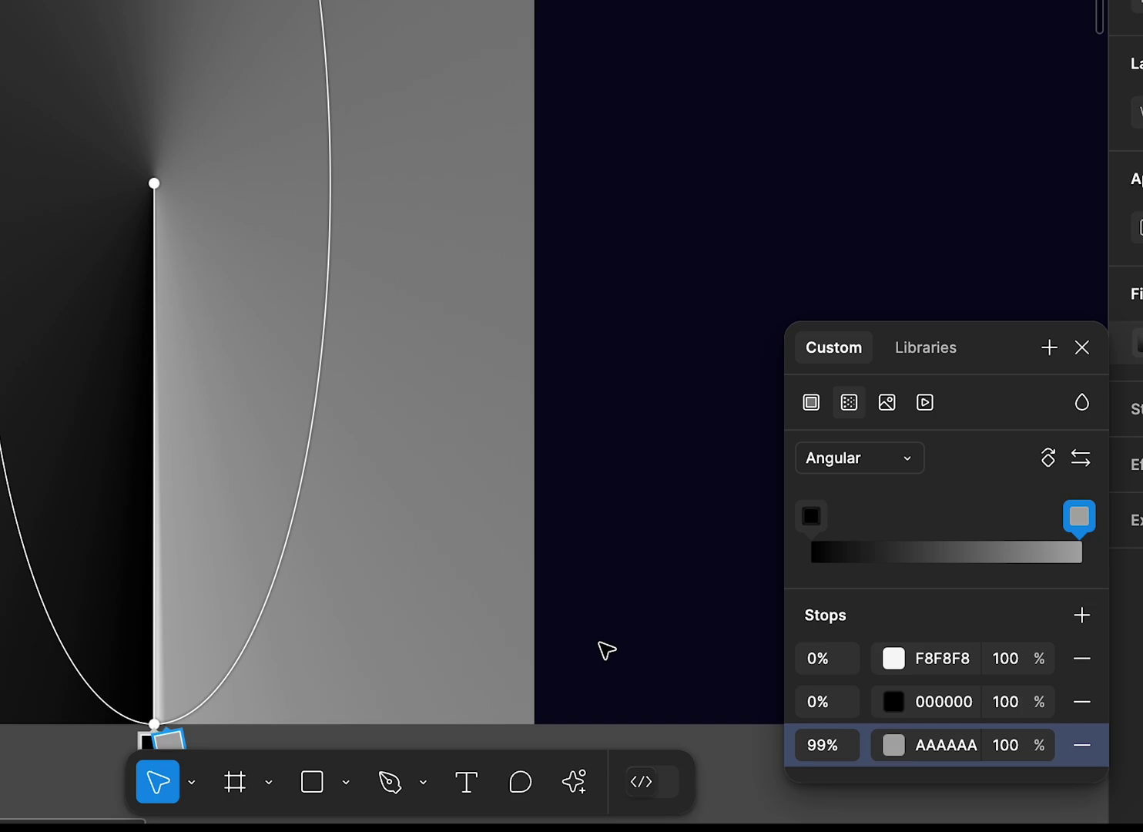
pyautogui.scroll(-1, 607, 651)
pyautogui.scroll(-2, 607, 651)
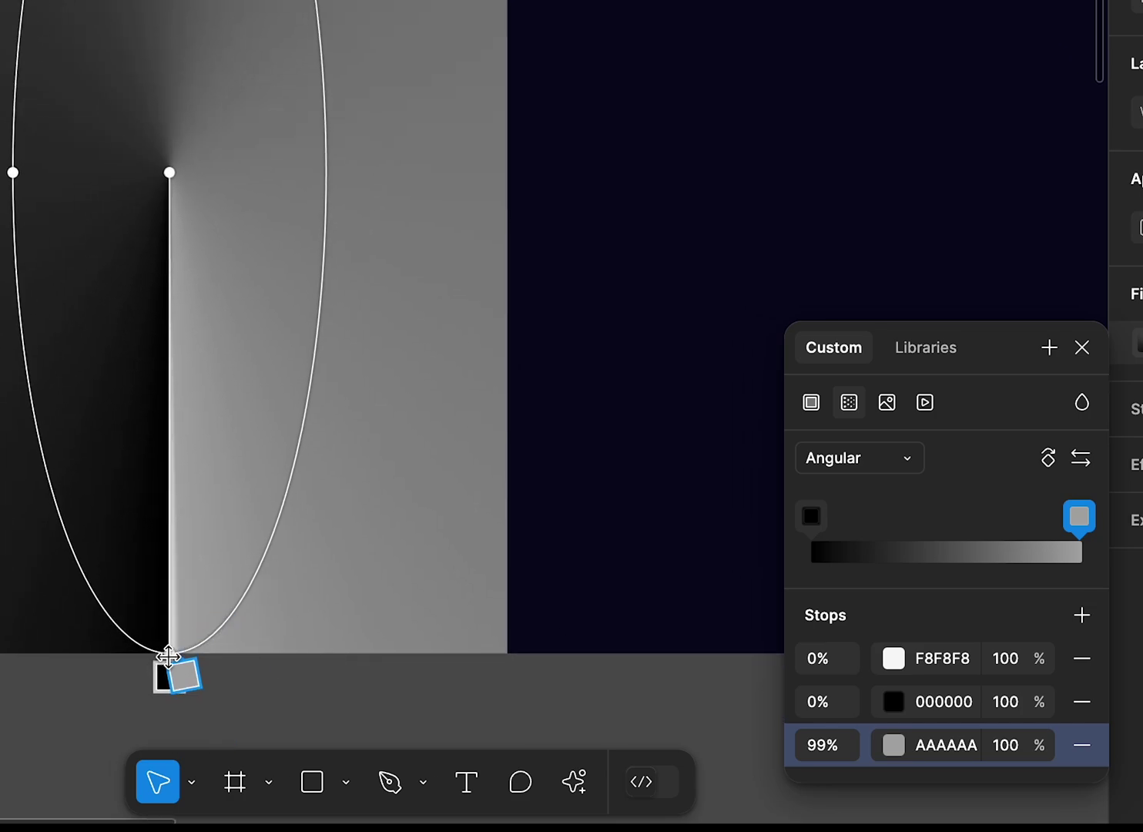
pyautogui.moveTo(168, 656); pyautogui.dragTo(486, 182)
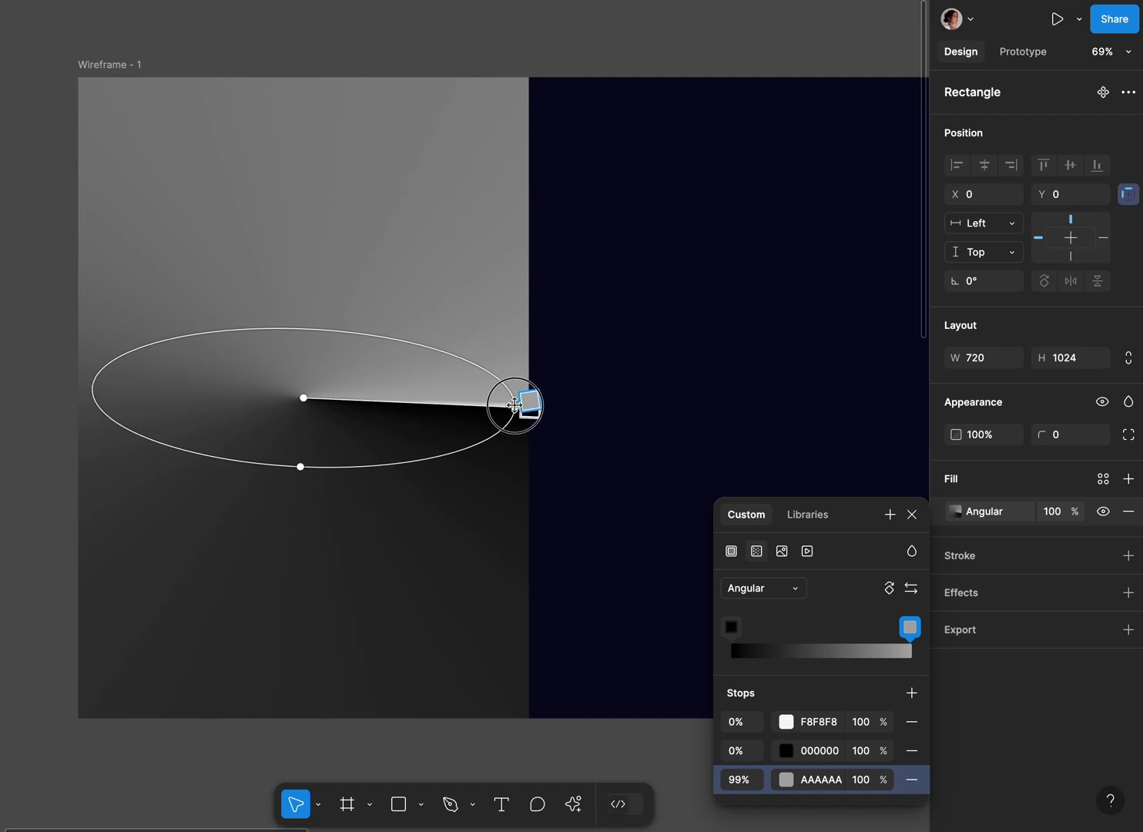
# - Level the gradient's bright seam horizontally, close the colour editor, and duplicate the rectangle in place
pyautogui.moveTo(514, 403); pyautogui.dragTo(446, 397)
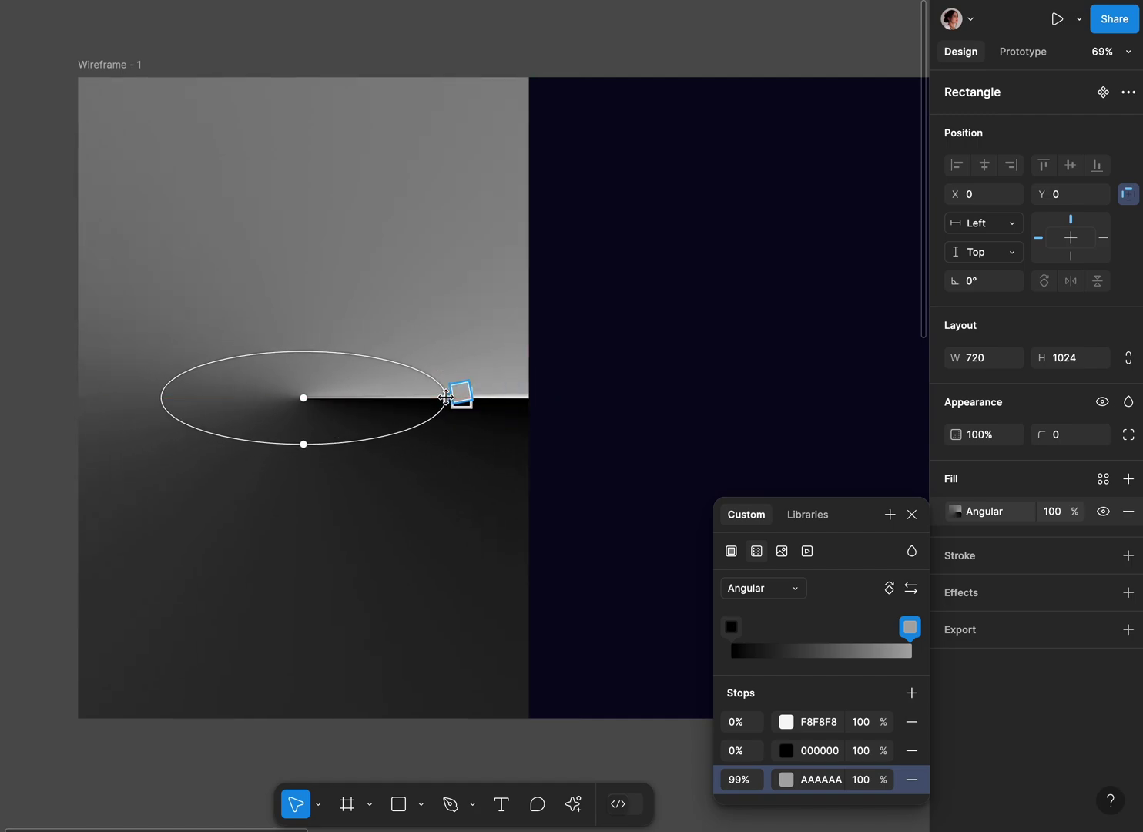
pyautogui.click(467, 484)
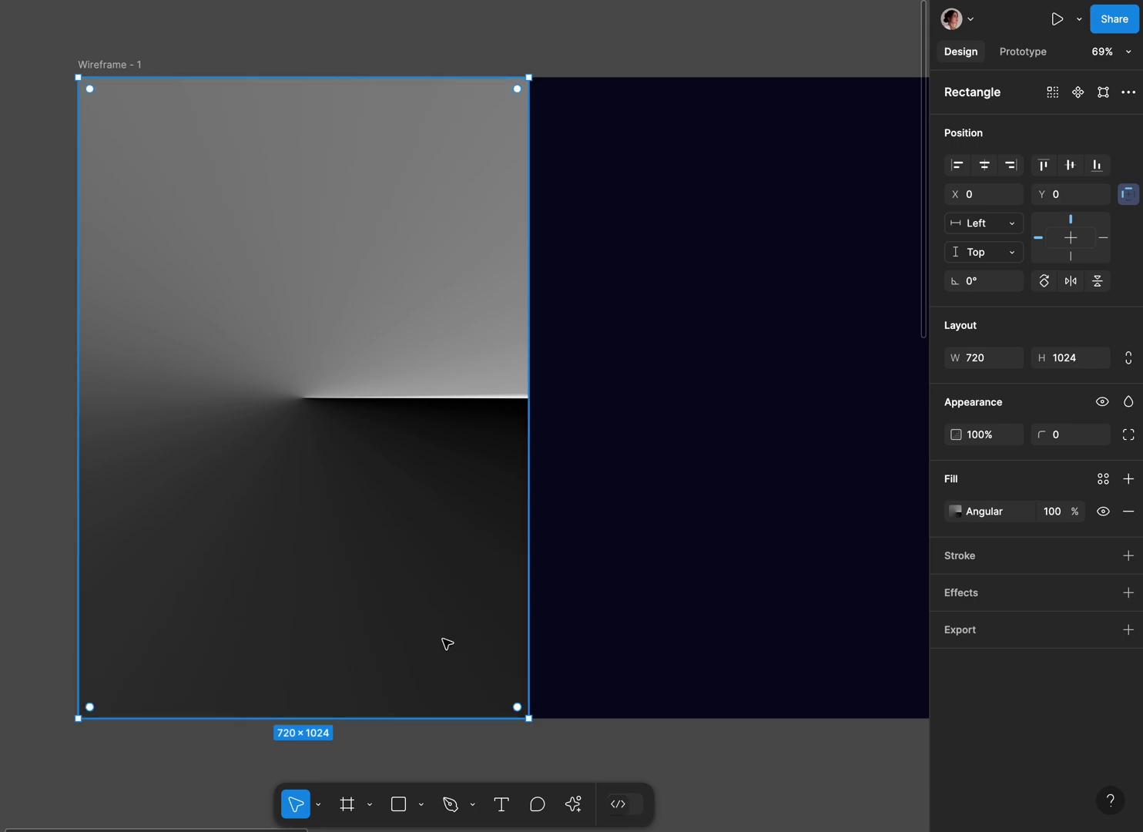
pyautogui.press('super+d')
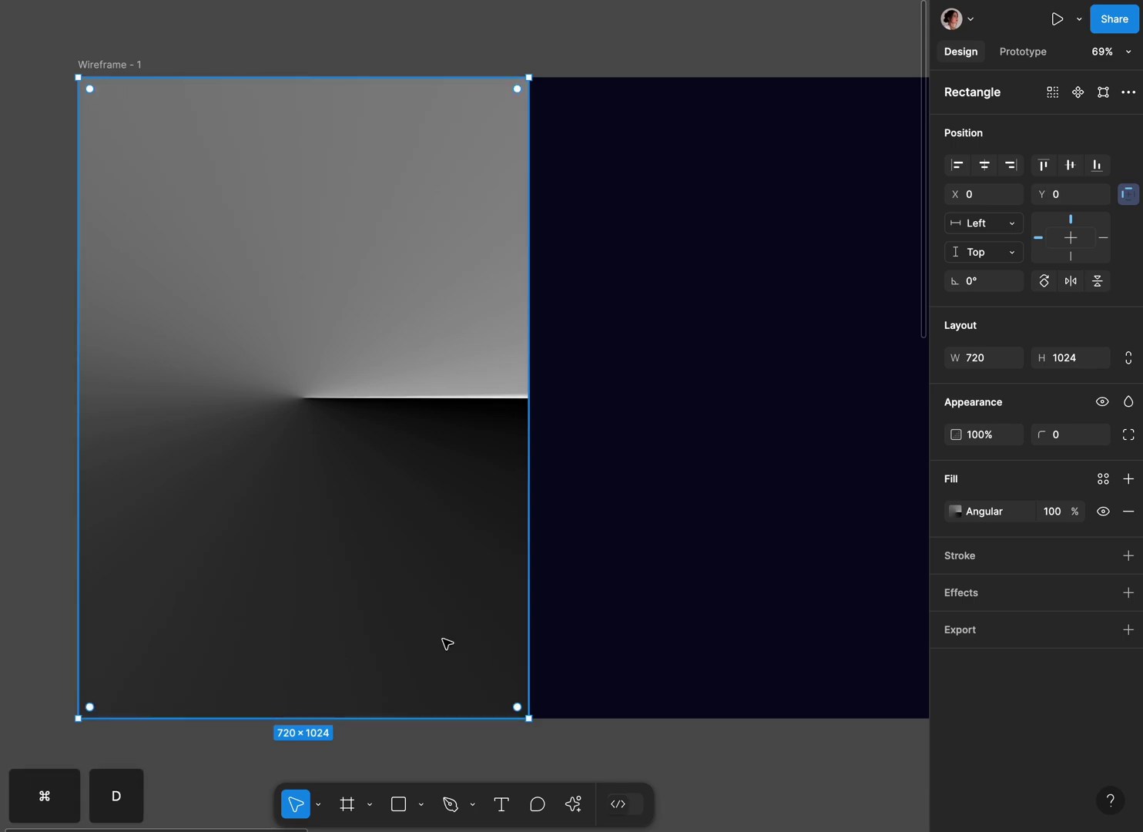
# - Move the duplicate to the frame's right half, flip it horizontally, and snap it at X 1440
pyautogui.moveTo(337, 630); pyautogui.dragTo(794, 631)
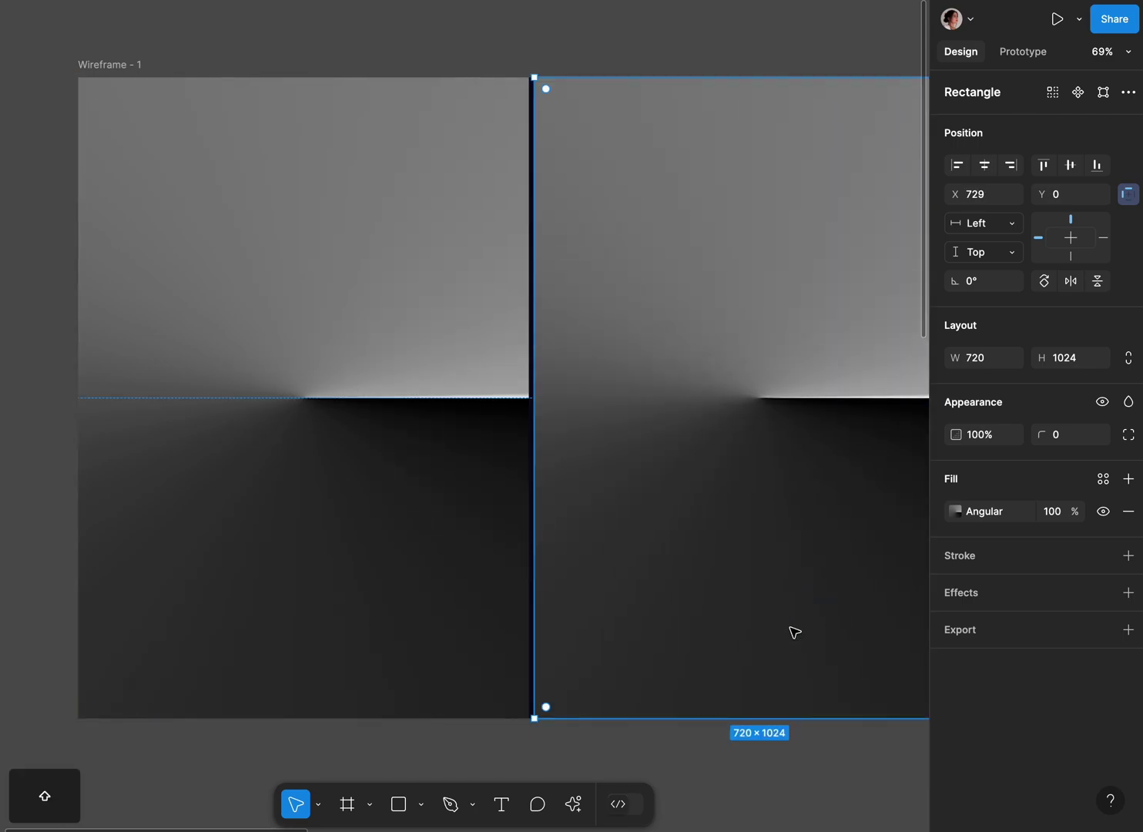
pyautogui.hscroll(2, 794, 632)
pyautogui.click(1063, 285)
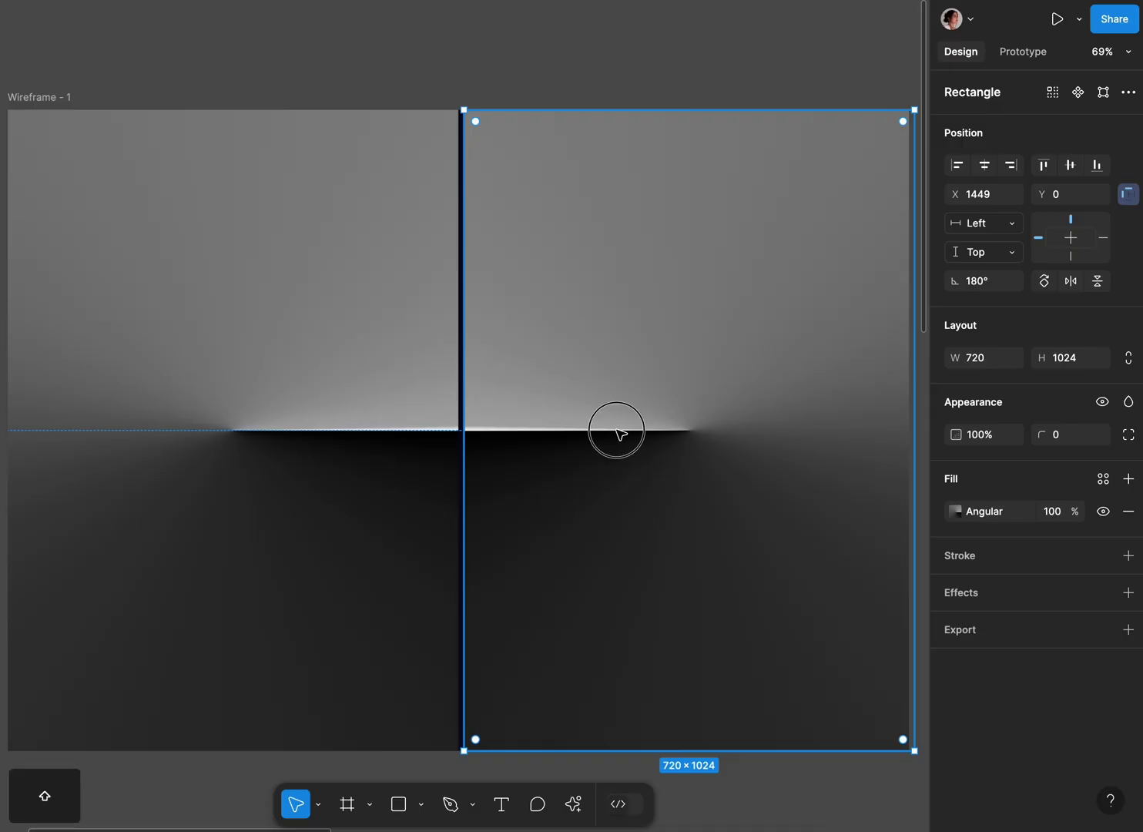
pyautogui.moveTo(616, 430); pyautogui.dragTo(606, 433)
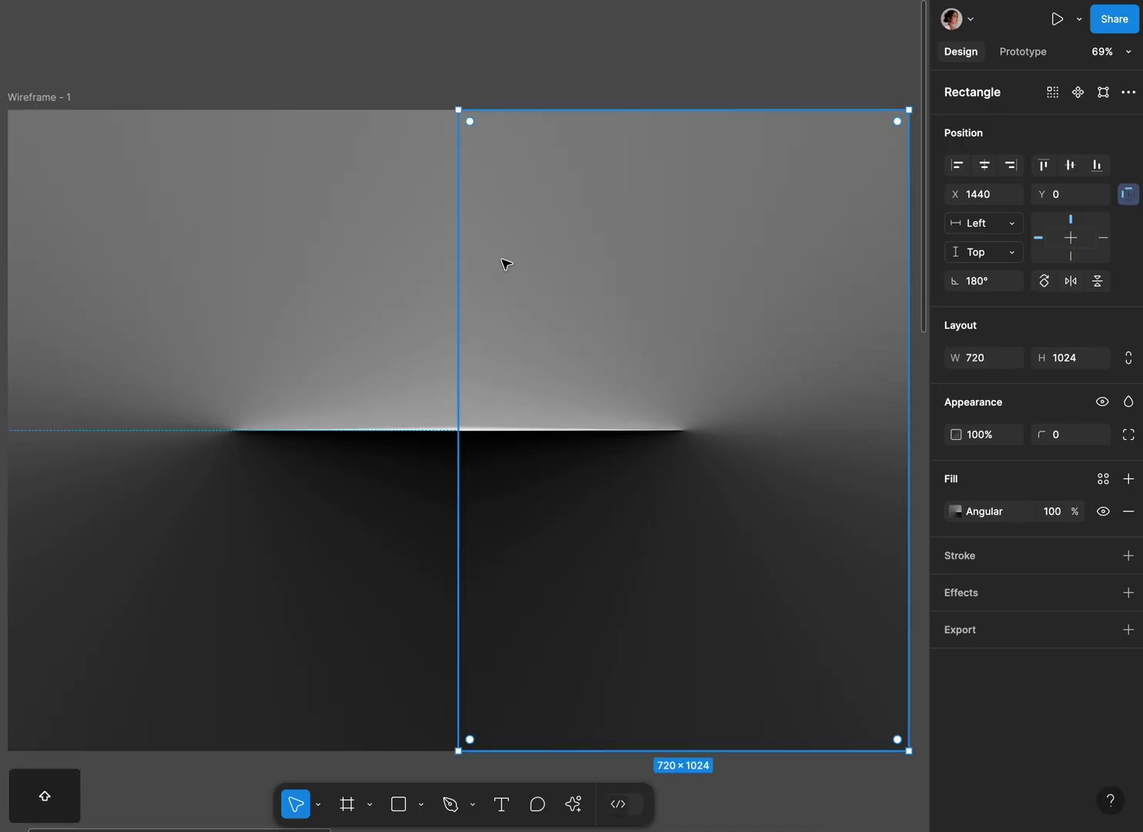
pyautogui.click(418, 97)
pyautogui.hscroll(-2, 418, 97)
pyautogui.scroll(-3, 418, 97)
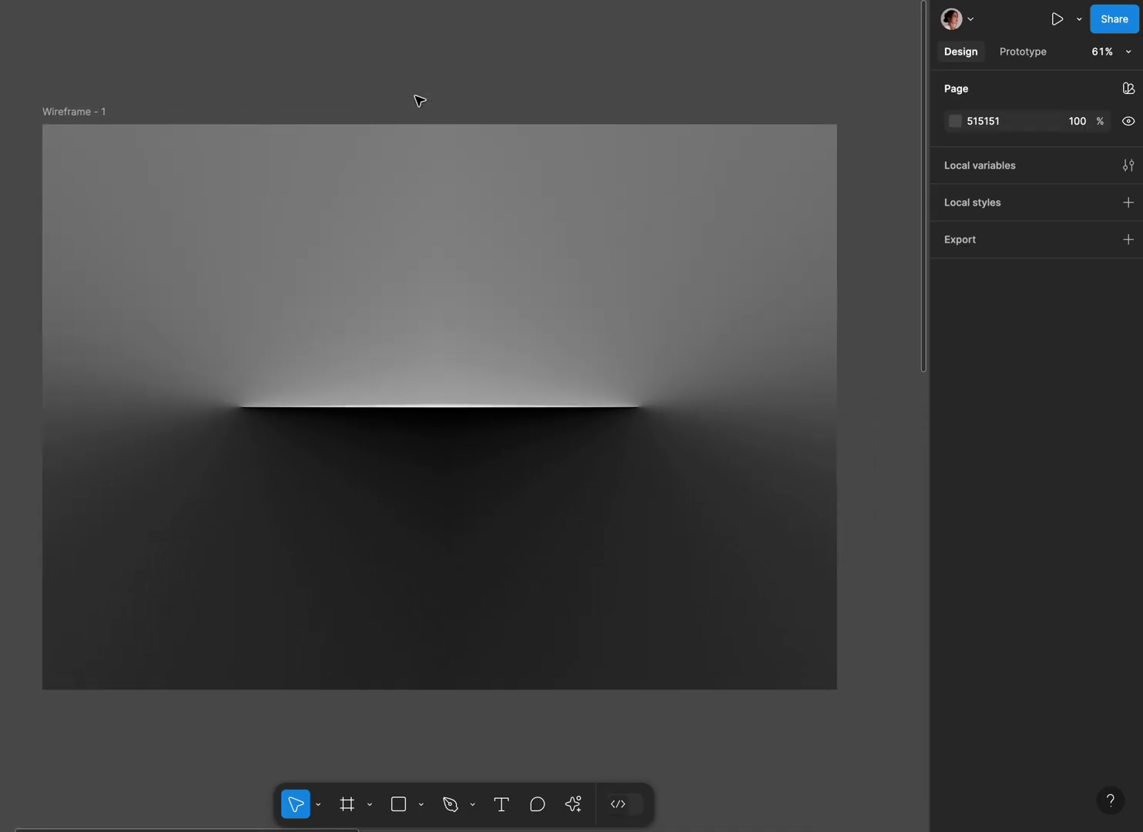
pyautogui.hscroll(-1, 476, 564)
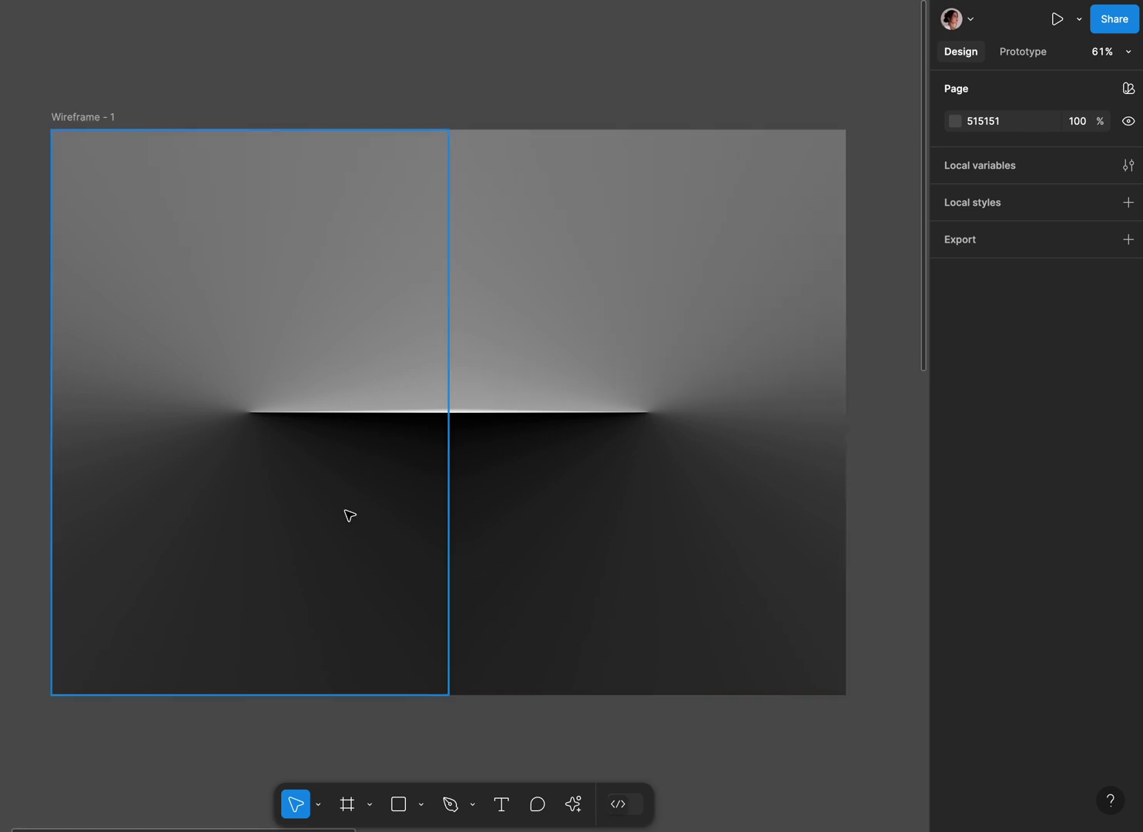
# - Draw a 1440×1024 rectangle over the frame with a linear gradient fill and a middle stop
pyautogui.click(399, 802)
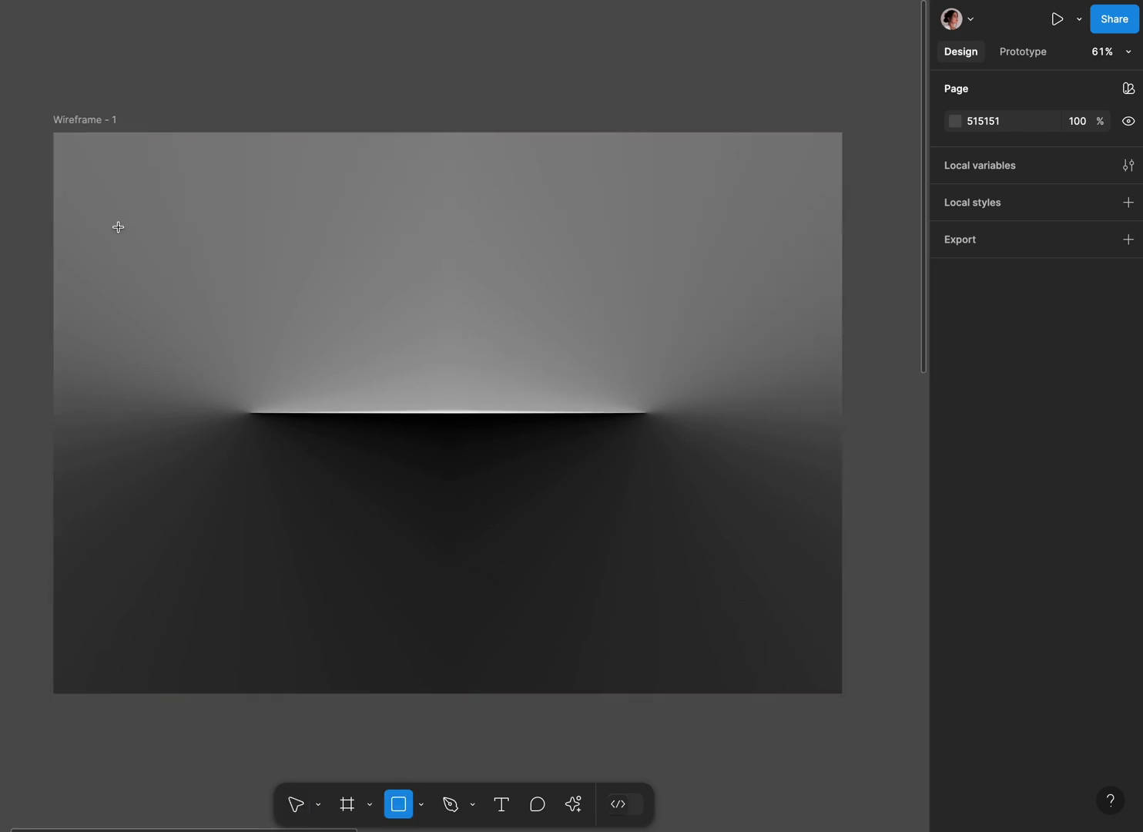
pyautogui.moveTo(53, 134); pyautogui.dragTo(839, 692)
pyautogui.hscroll(-2, 848, 690)
pyautogui.scroll(1, 848, 690)
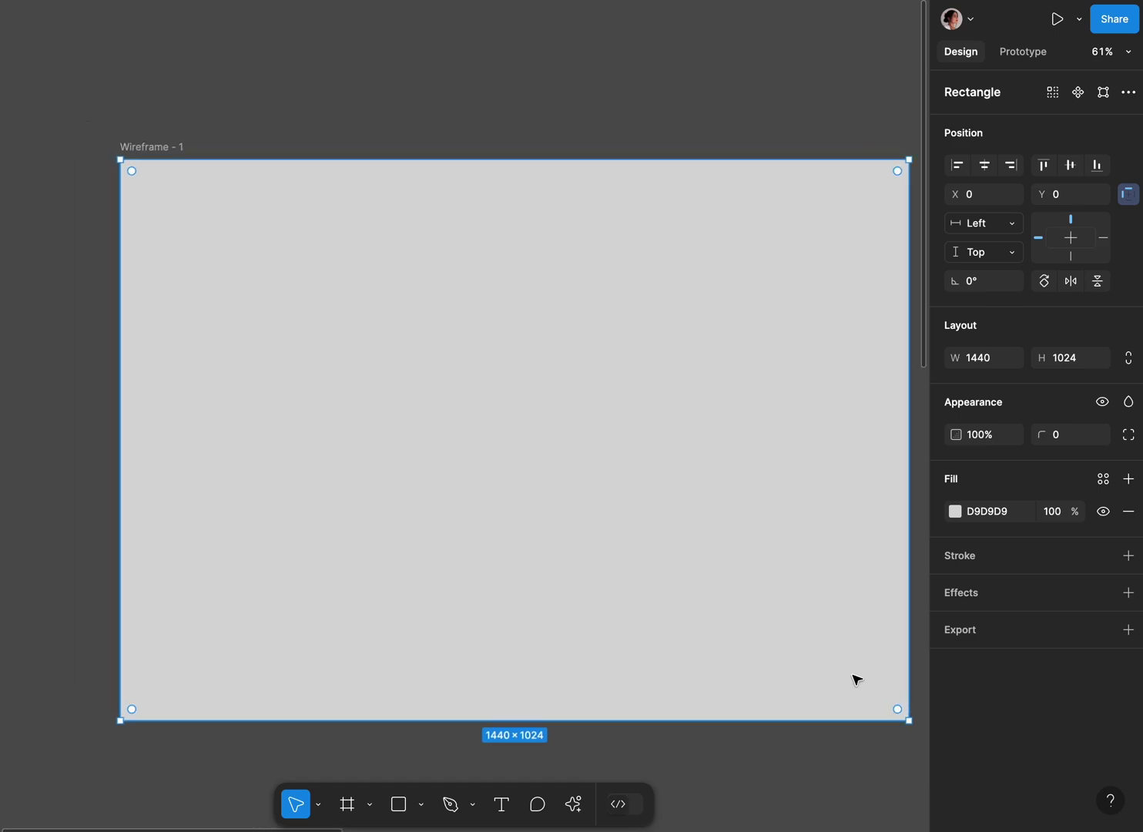
pyautogui.click(956, 512)
pyautogui.click(755, 363)
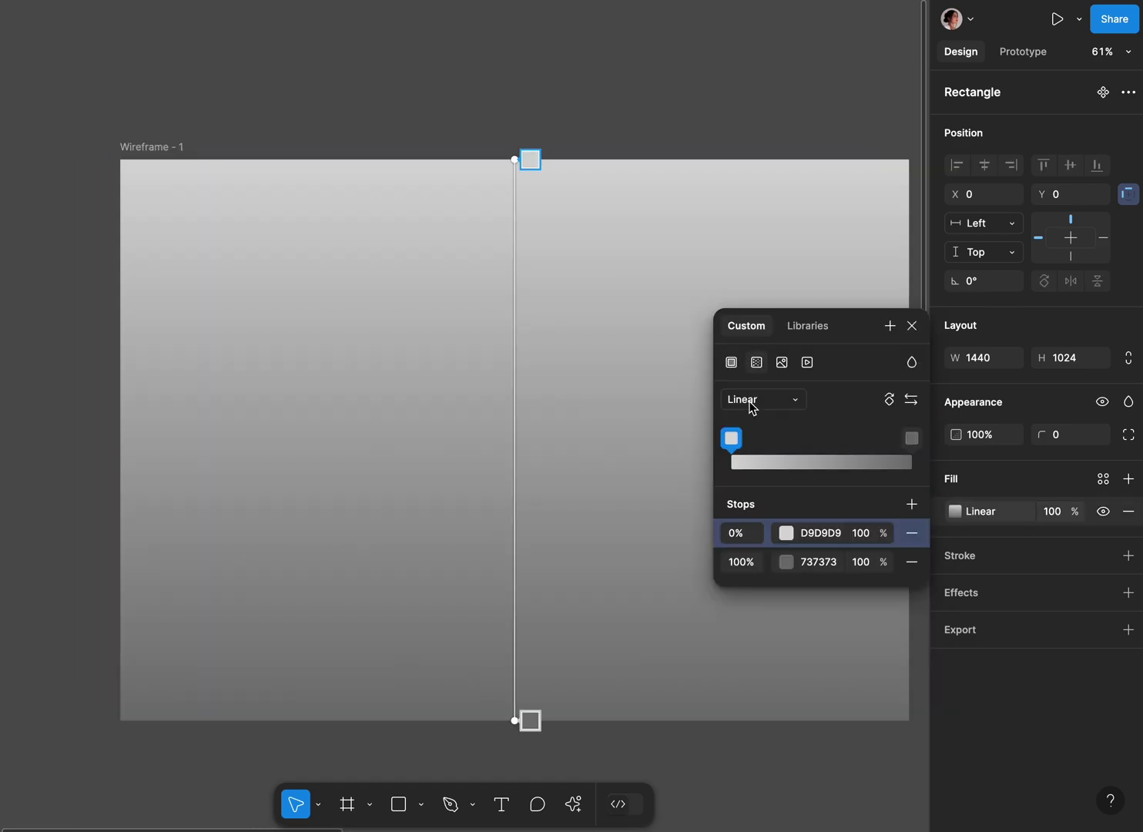
pyautogui.click(912, 504)
# - Set all three gradient stops to the colour 08081B
pyautogui.click(821, 532)
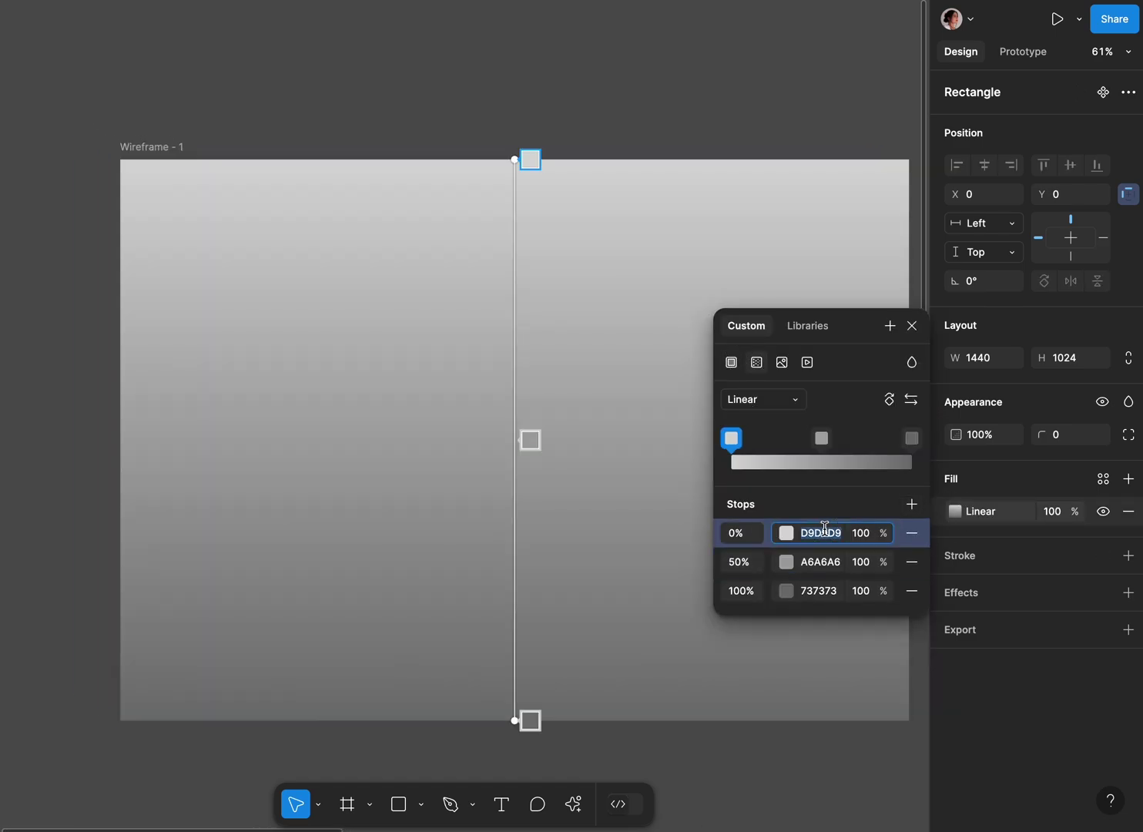
pyautogui.write('00880088')
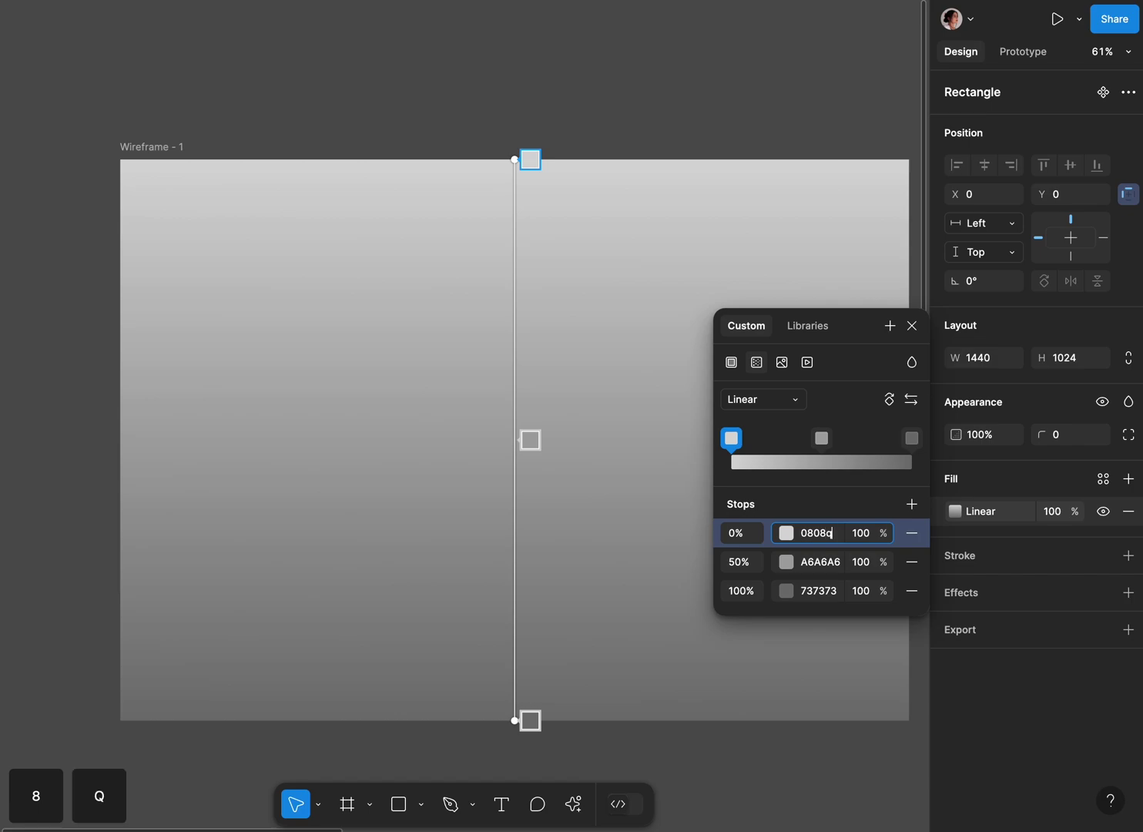
pyautogui.press('Return')
pyautogui.click(827, 525)
pyautogui.write('0008')
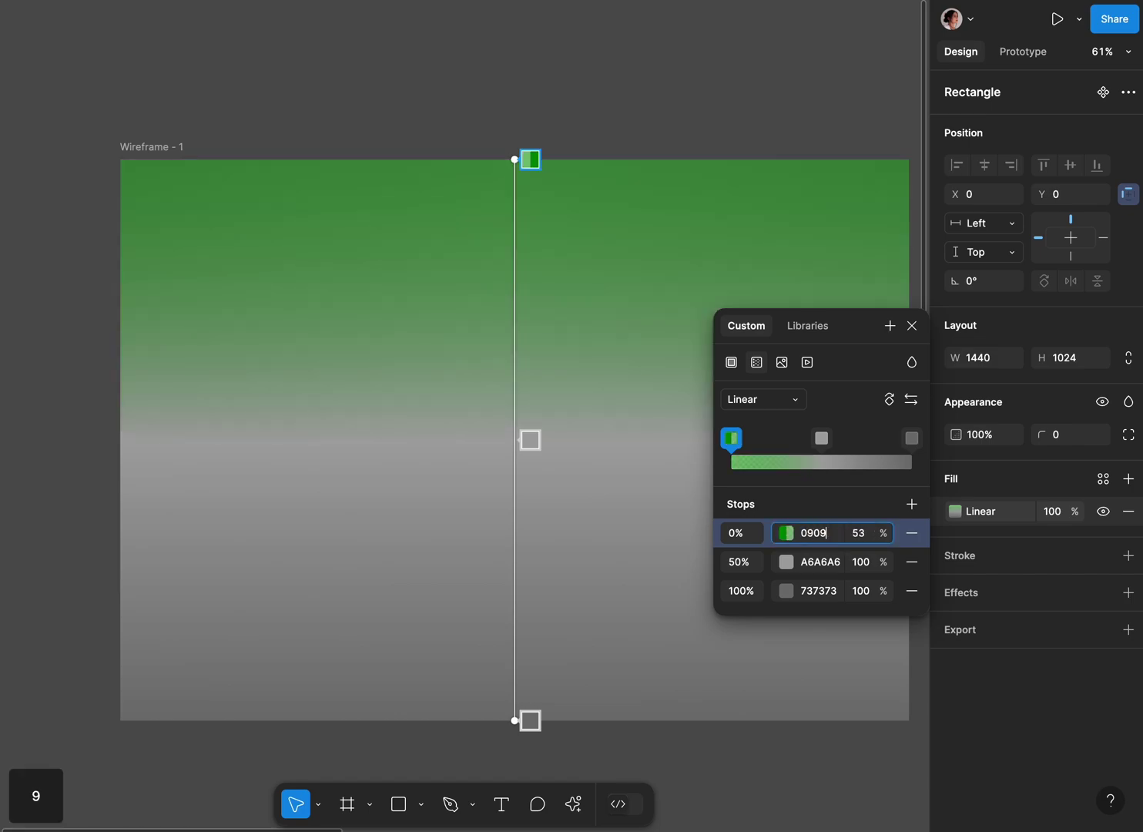
pyautogui.press('BackSpace')
pyautogui.press('BackSpace')
pyautogui.press('BackSpace')
pyautogui.write('8081B')
pyautogui.press('Return')
pyautogui.click(821, 537)
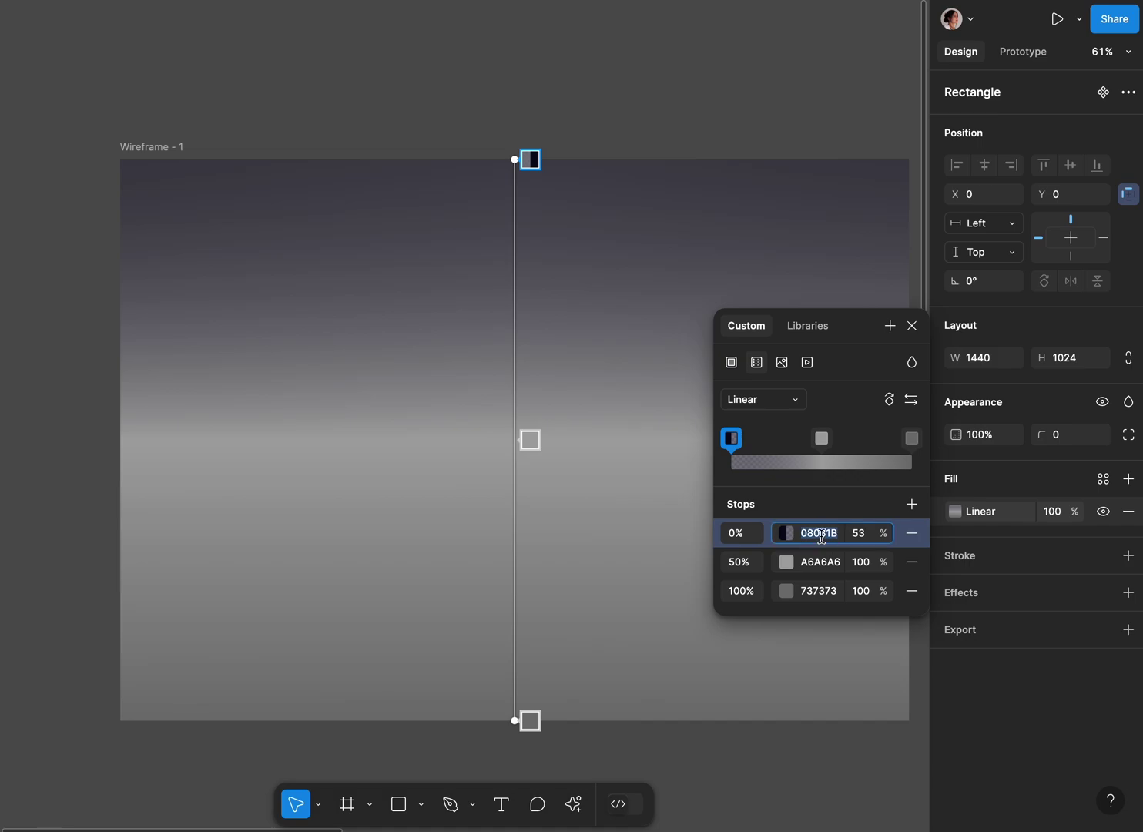
pyautogui.press('super+c')
pyautogui.click(822, 561)
pyautogui.press('super+v')
pyautogui.click(818, 590)
pyautogui.press('super+v')
# - Set the first stop's opacity to 100% and the 50% stop's opacity to 0%
pyautogui.click(860, 534)
pyautogui.write('100')
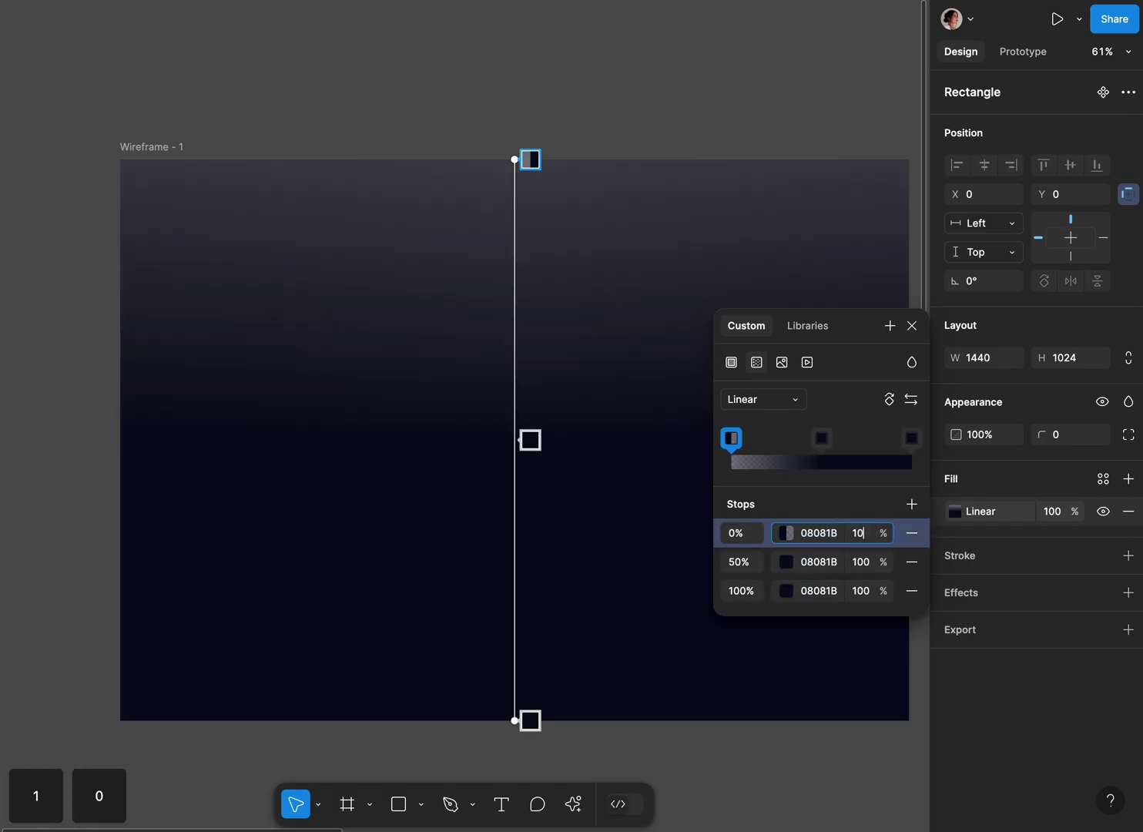
pyautogui.click(861, 563)
pyautogui.press('BackSpace')
pyautogui.press('BackSpace')
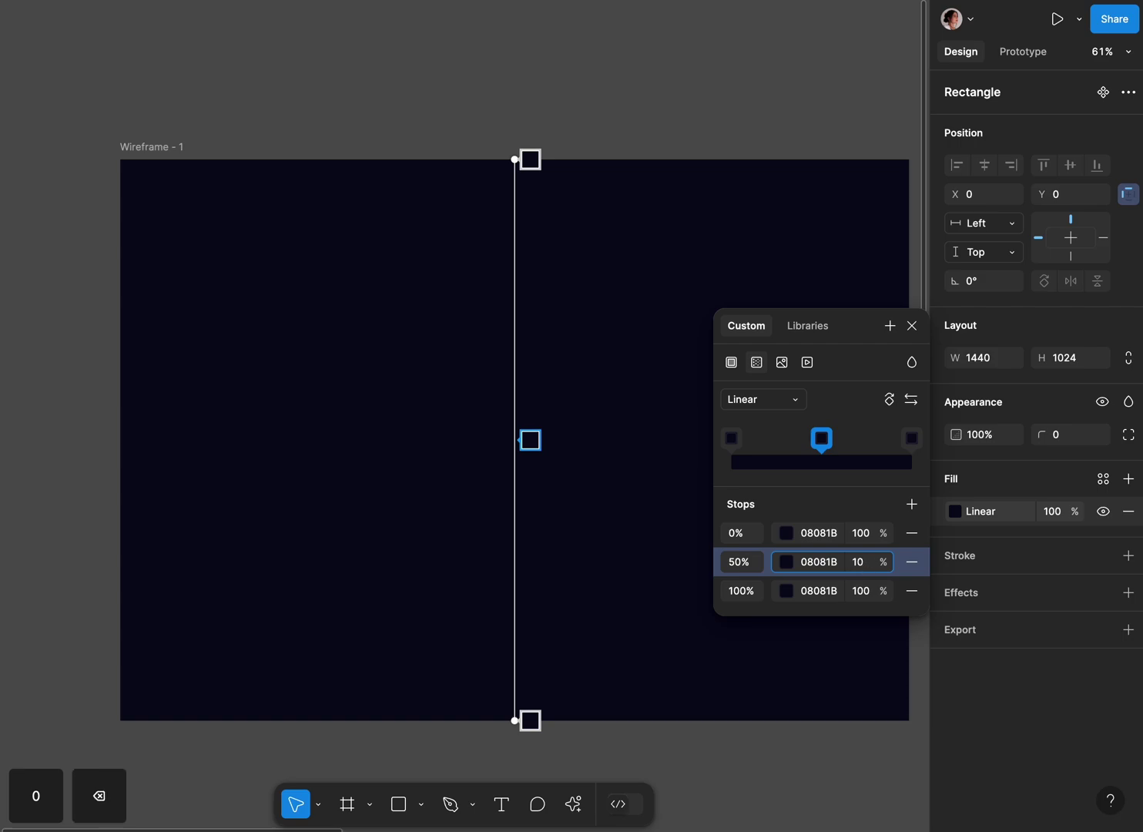
pyautogui.press('BackSpace')
pyautogui.write('0')
pyautogui.click(861, 591)
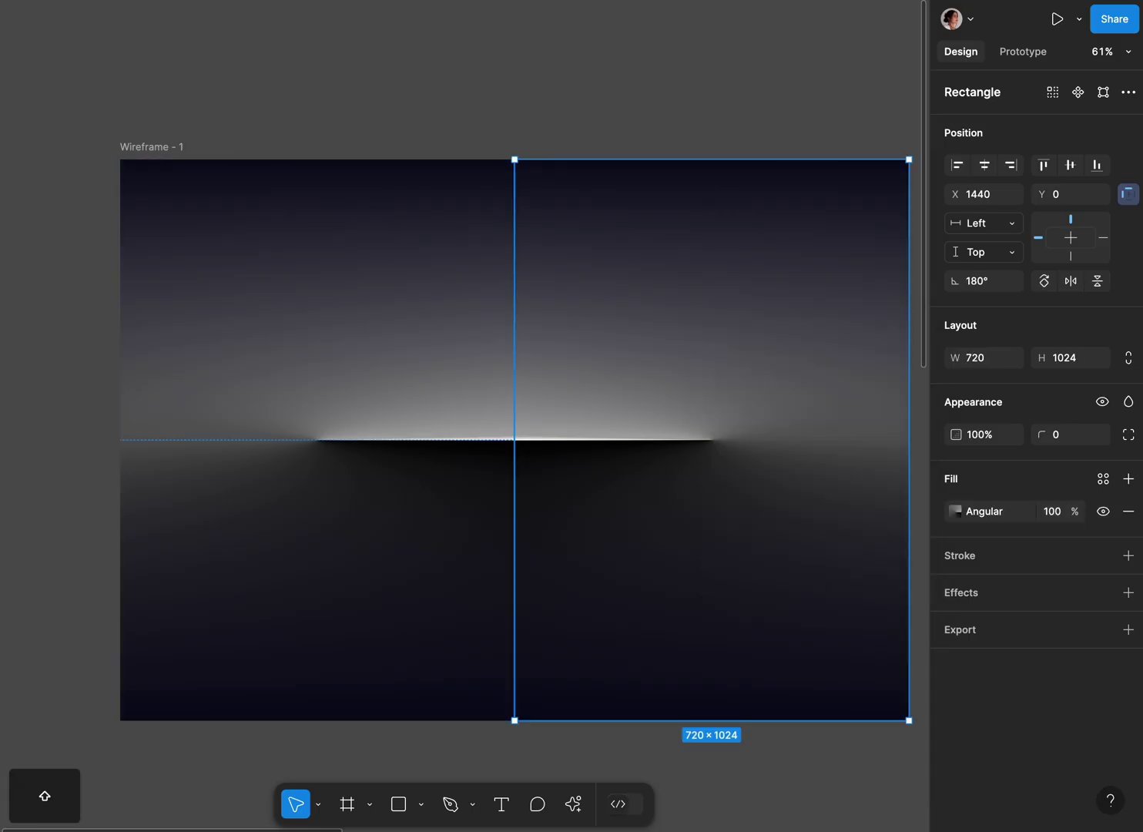
pyautogui.press('super+a')
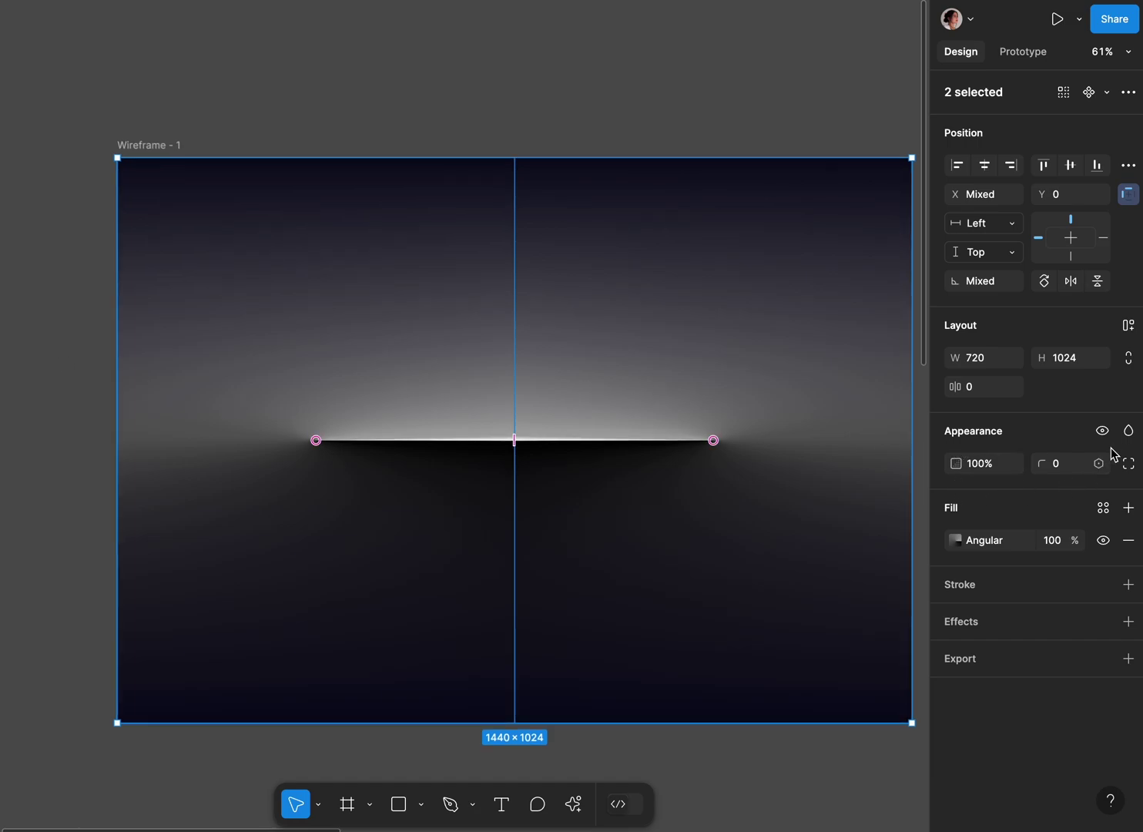
# - Set both glow halves' blend mode to Color dodge, then deselect
pyautogui.click(1130, 432)
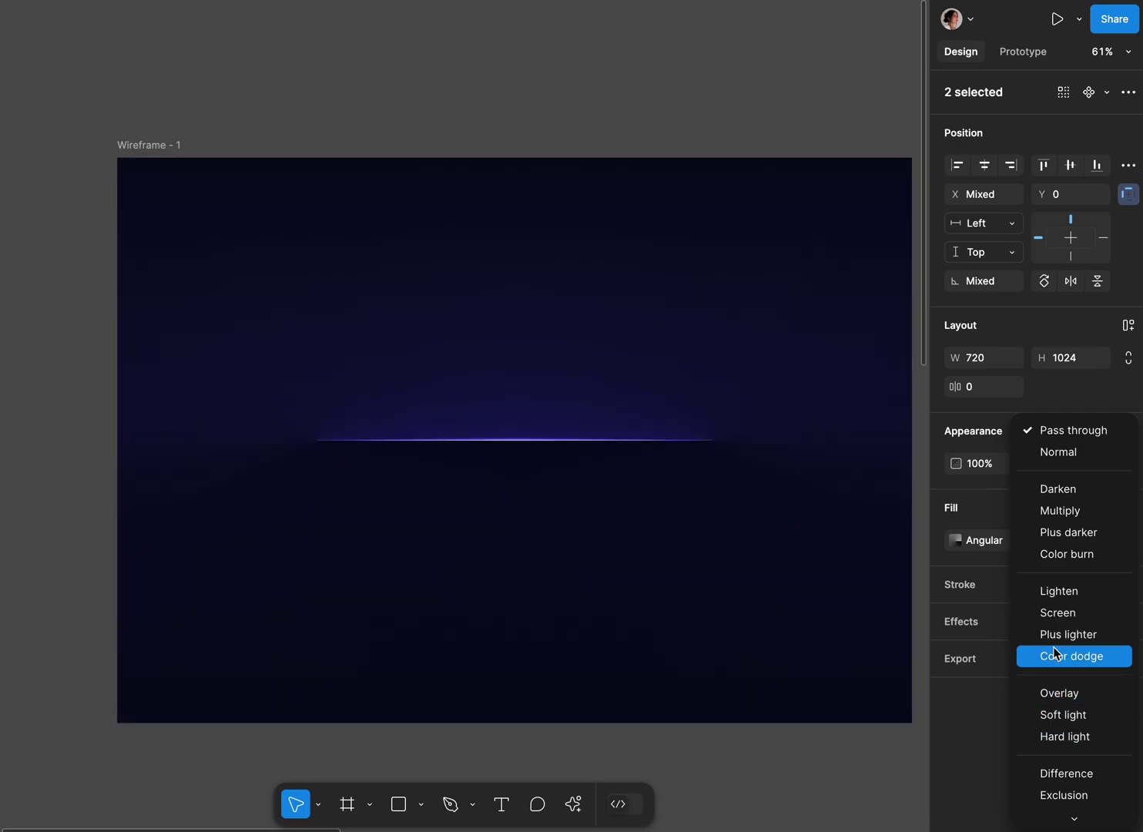
pyautogui.click(1055, 656)
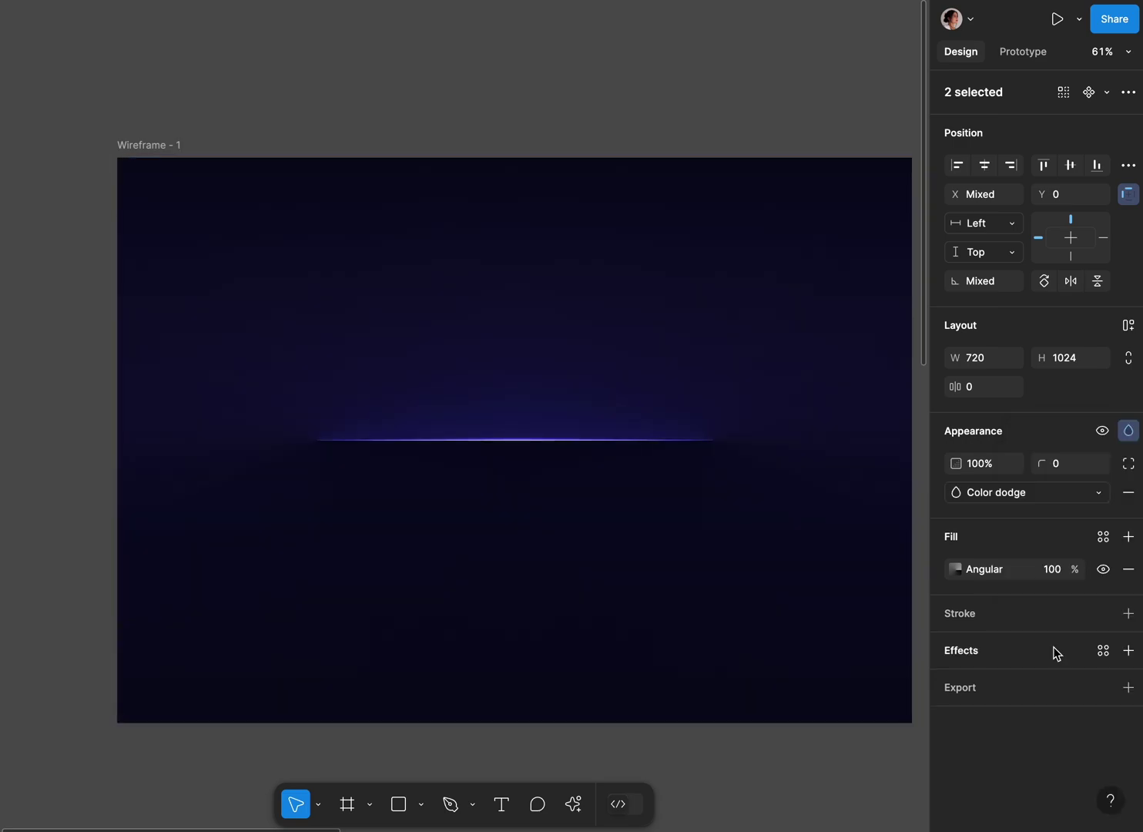
pyautogui.click(544, 131)
pyautogui.scroll(-2, 543, 123)
# - Duplicate the frame beside the original to create Wireframe - 2
pyautogui.hscroll(2, 532, 119)
pyautogui.scroll(-1, 531, 119)
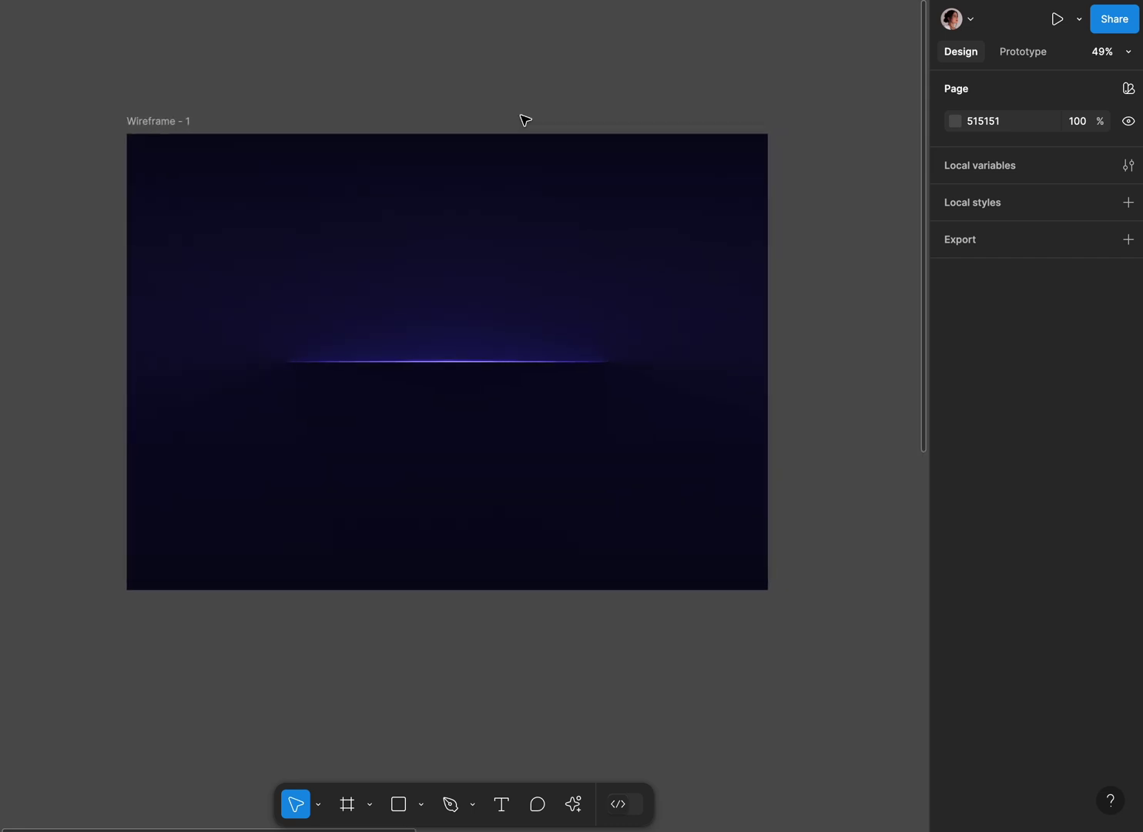
pyautogui.moveTo(442, 157); pyautogui.dragTo(643, 134)
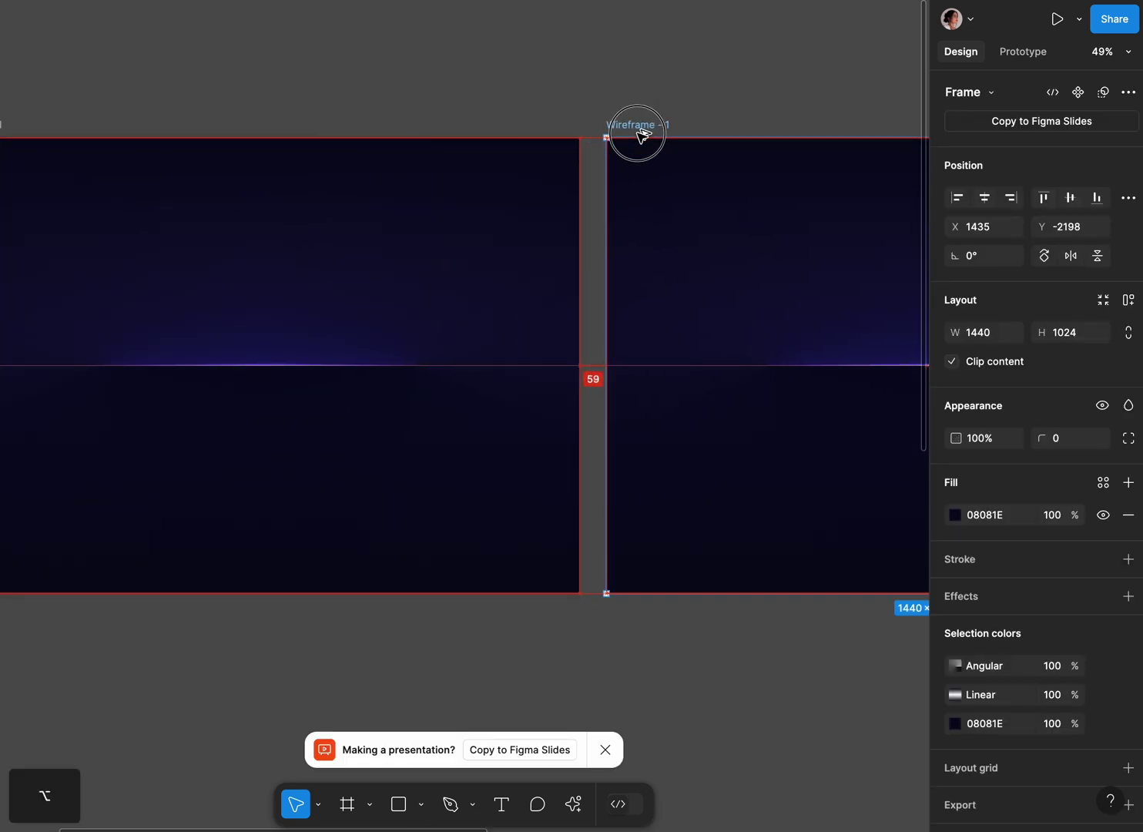
pyautogui.hscroll(5, 640, 134)
pyautogui.scroll(2, 688, 291)
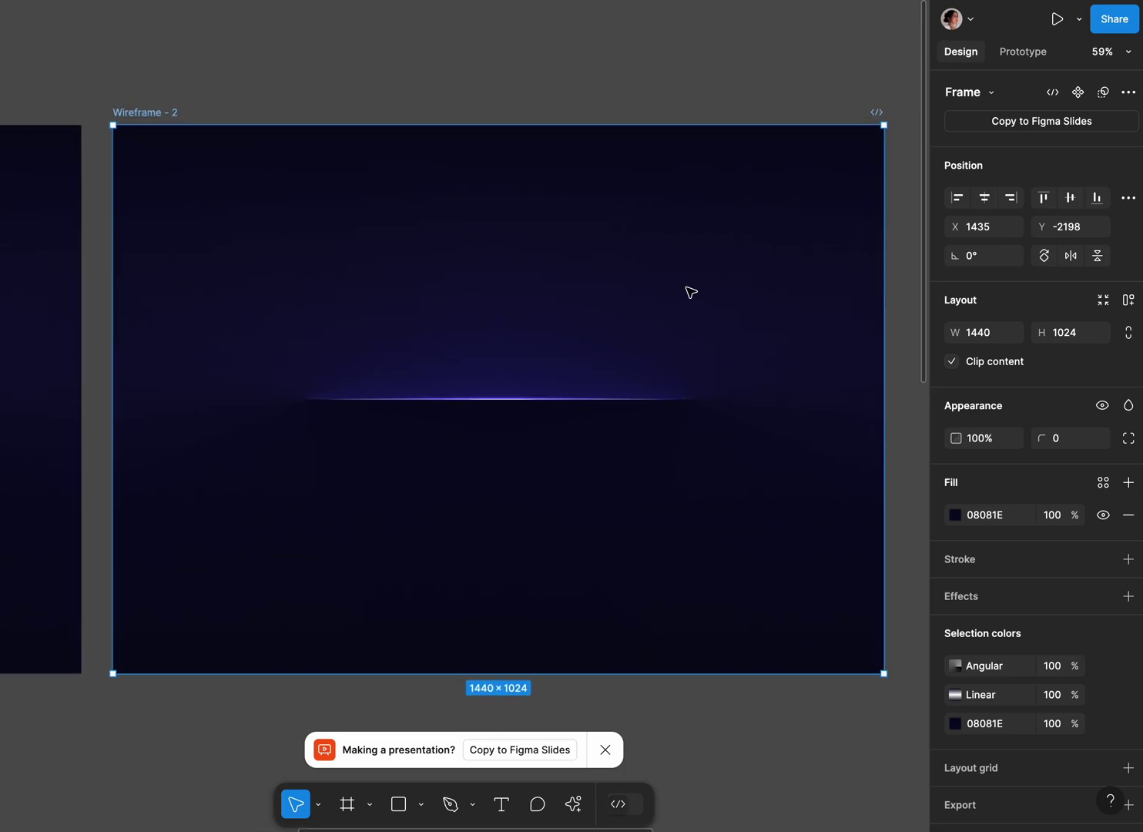
pyautogui.hscroll(-1, 689, 290)
# - Reposition Wireframe - 2's angular gradient stops so the AAAAAA stop sits at 30%
pyautogui.click(956, 665)
pyautogui.click(736, 767)
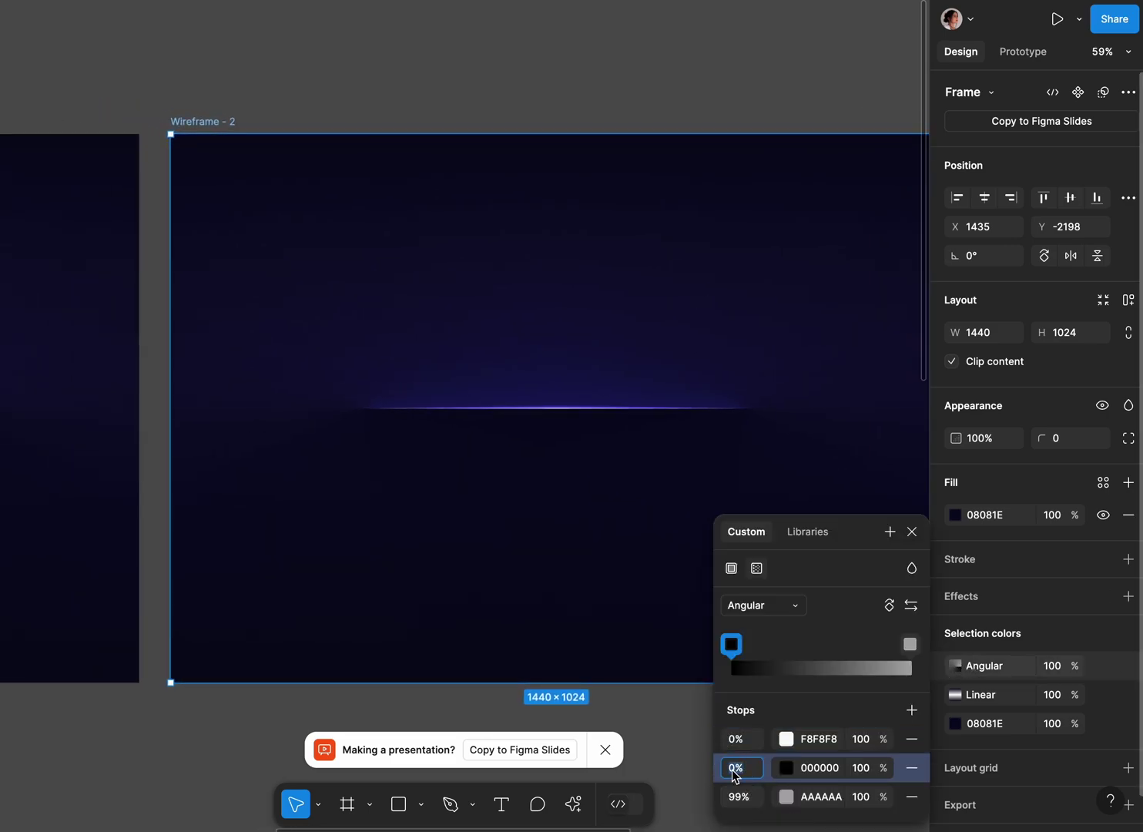
pyautogui.write('30')
pyautogui.press('Return')
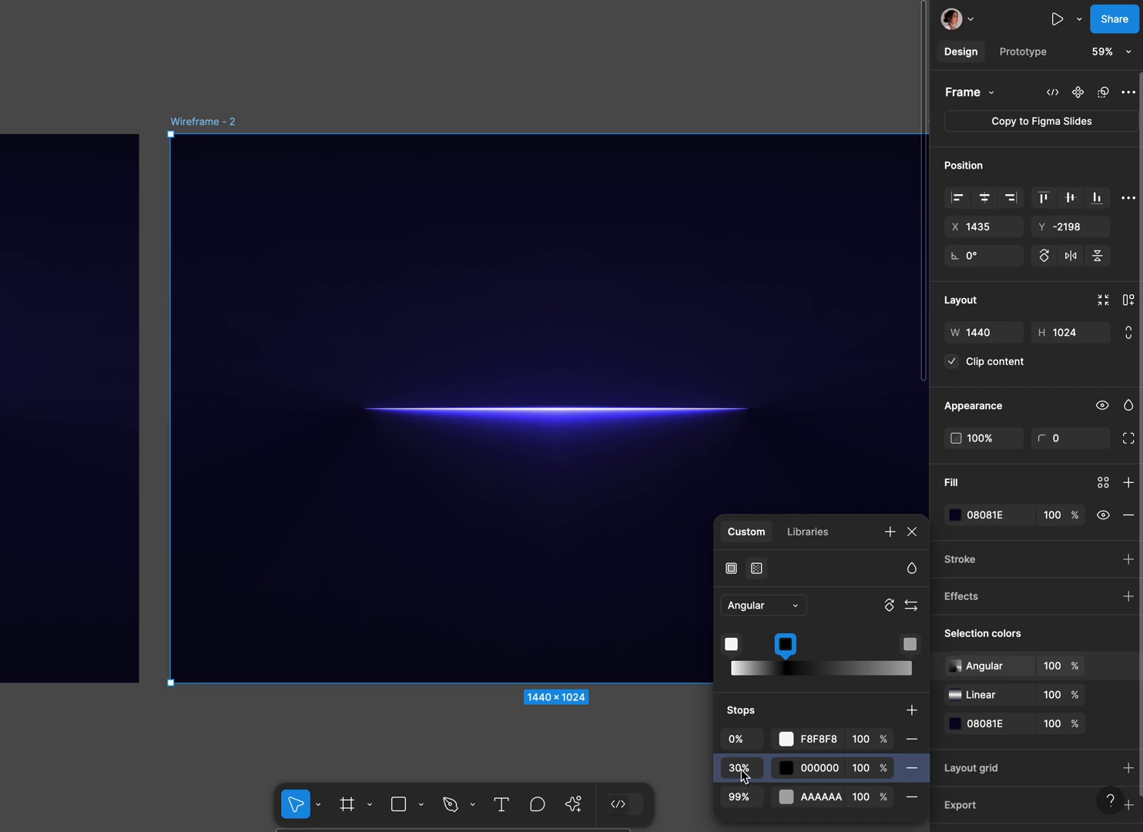
pyautogui.write('72')
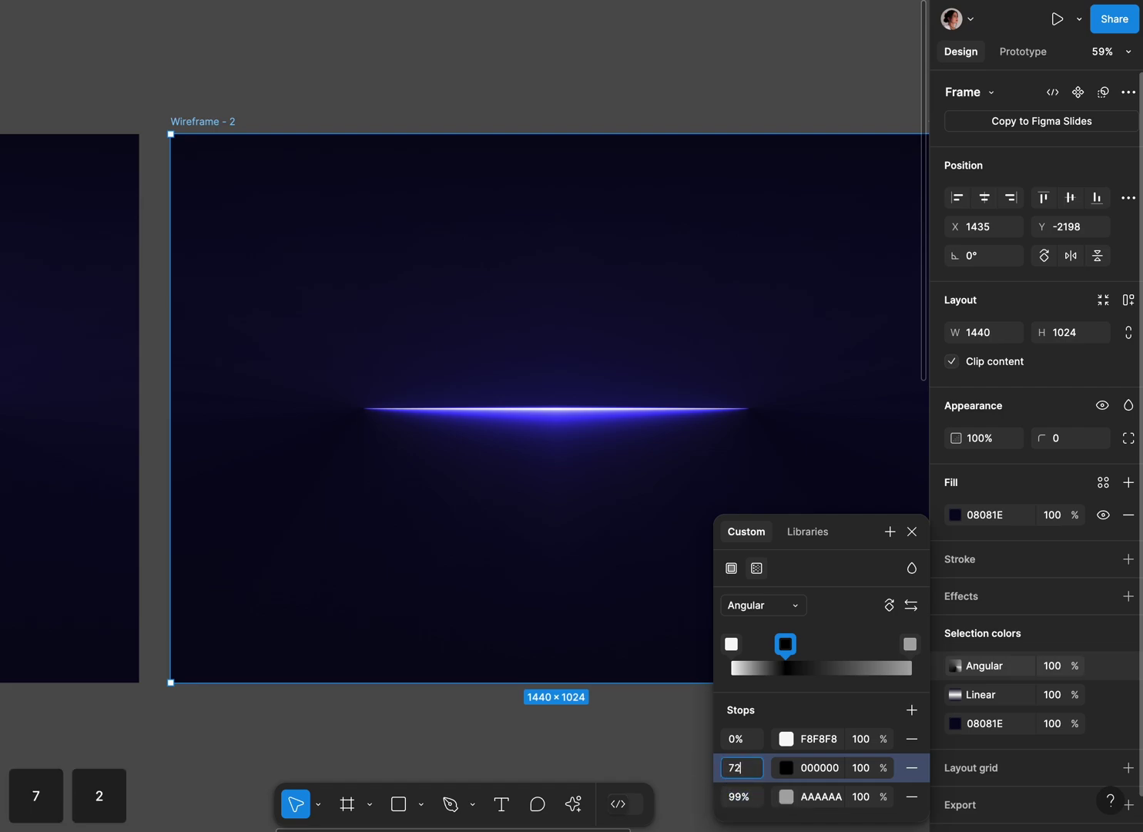
pyautogui.press('Return')
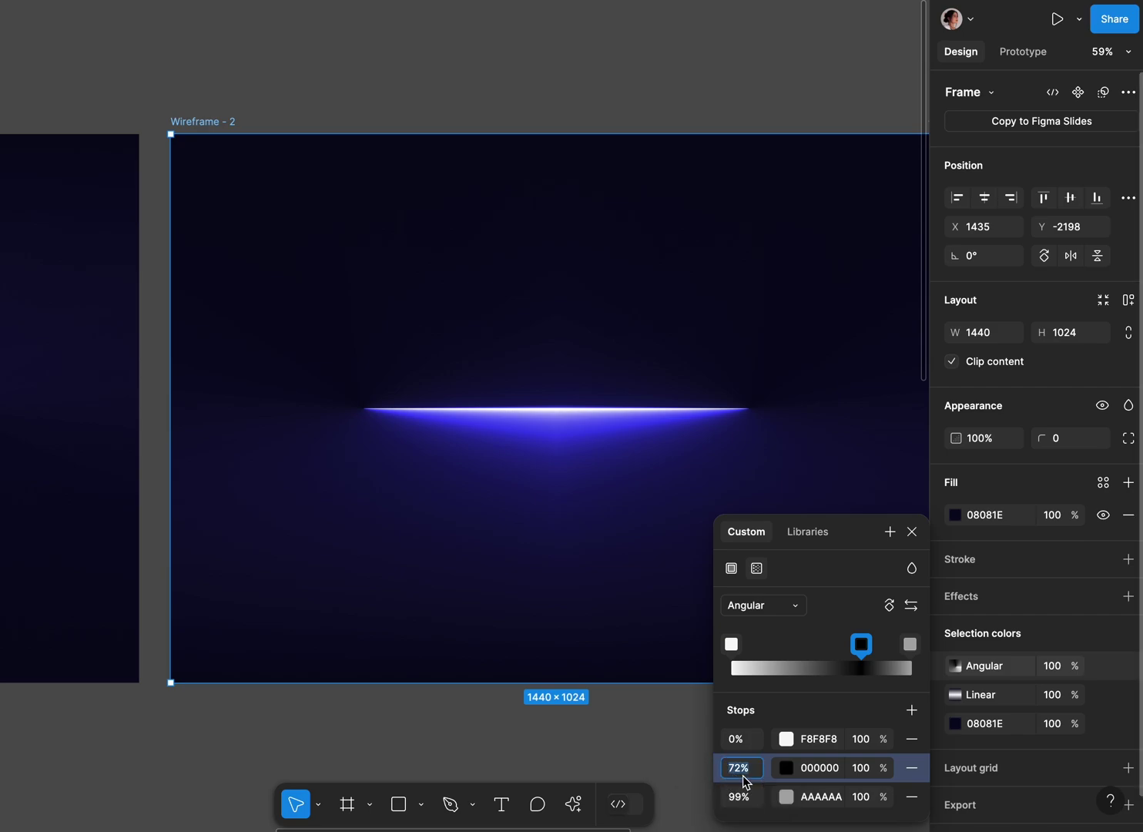
pyautogui.click(740, 796)
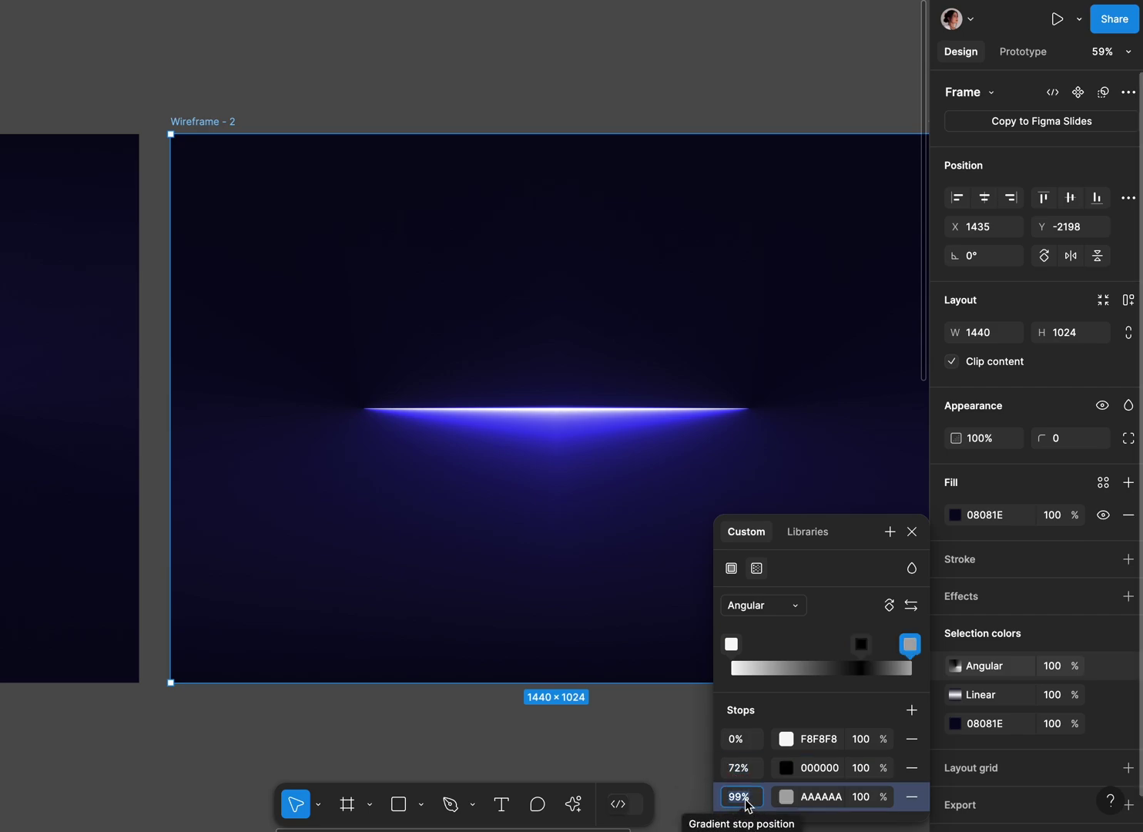
pyautogui.press('BackSpace')
pyautogui.write('72')
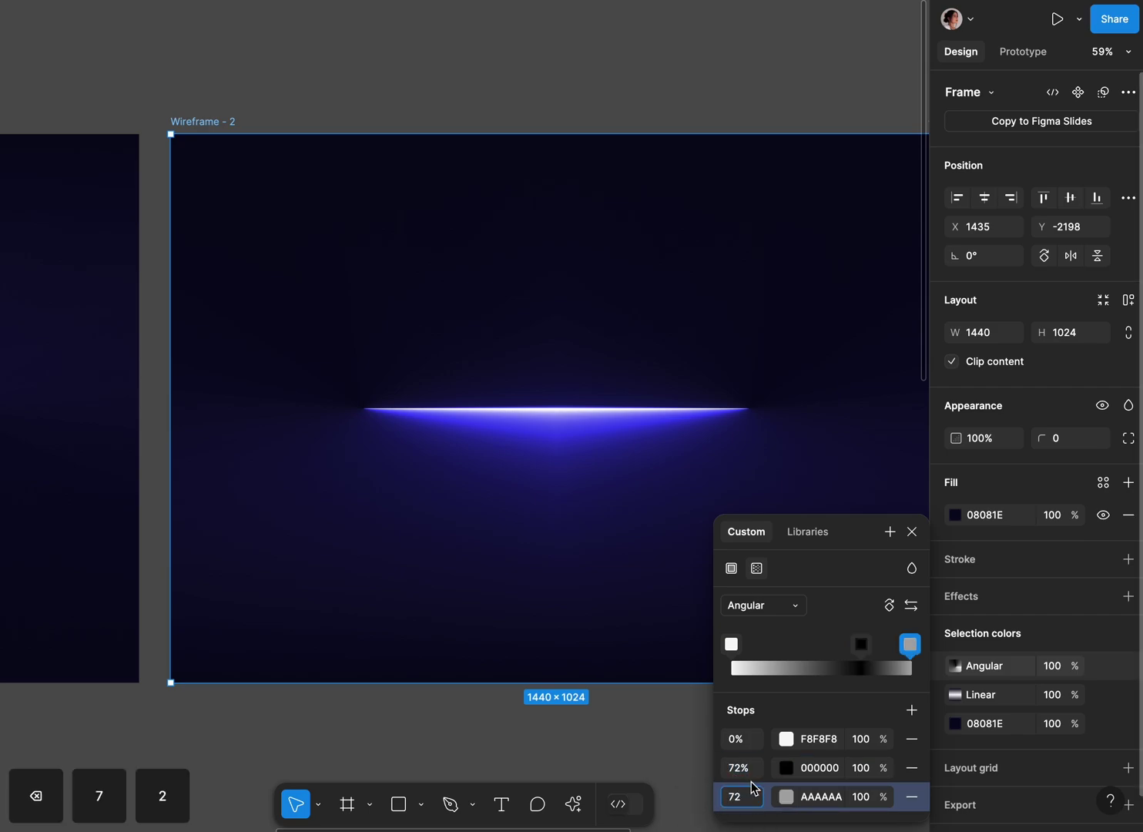
pyautogui.click(739, 766)
pyautogui.write('96')
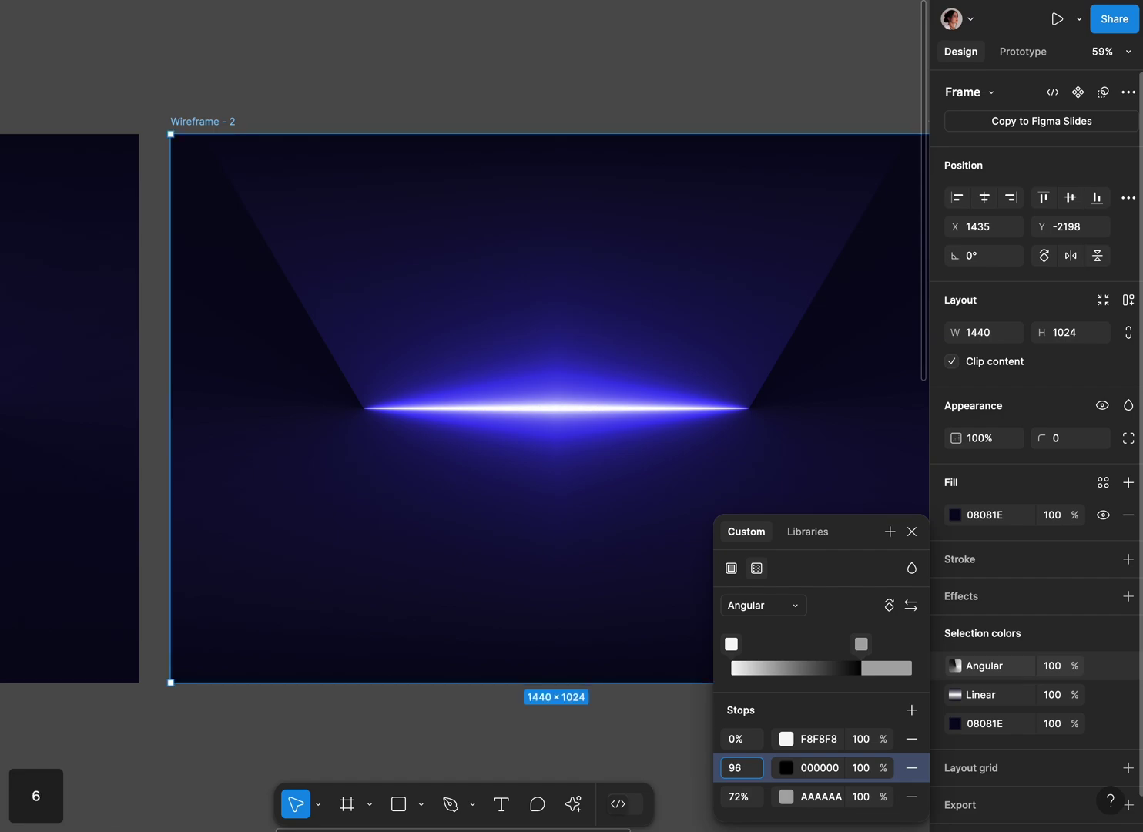
pyautogui.press('Return')
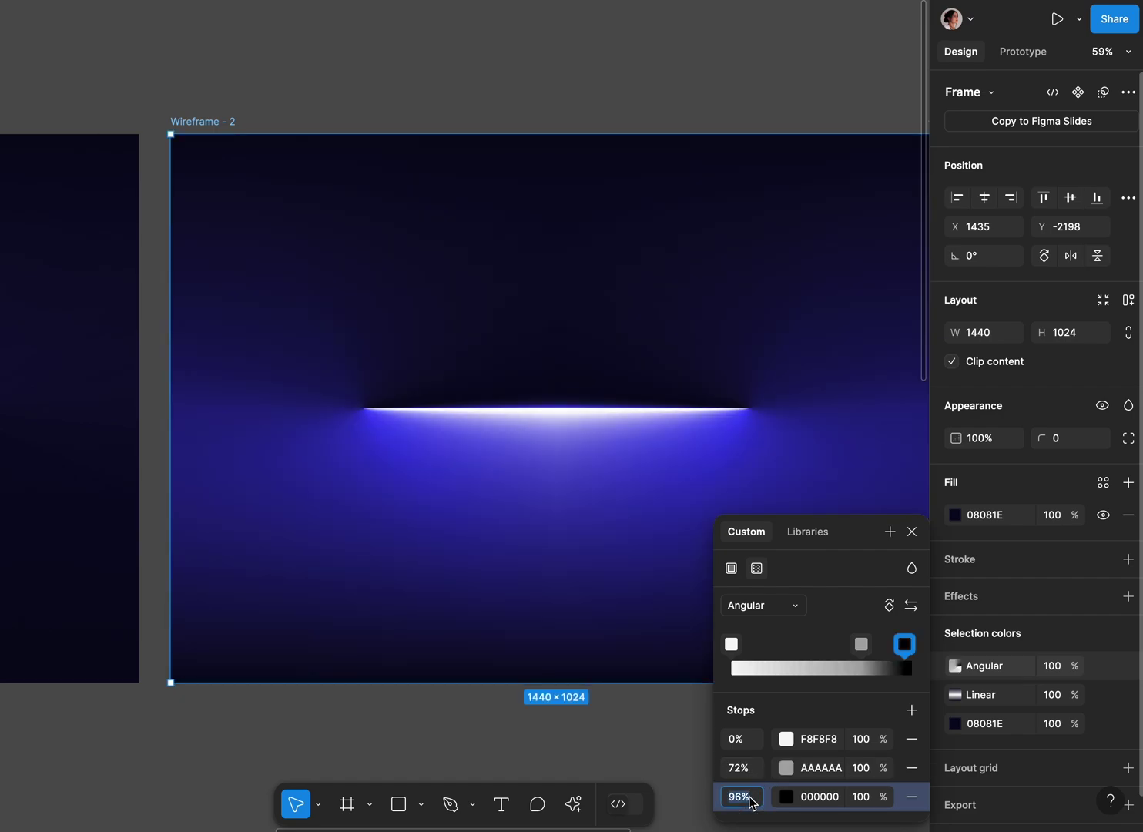
pyautogui.scroll(-3, 604, 697)
pyautogui.hscroll(-3, 604, 697)
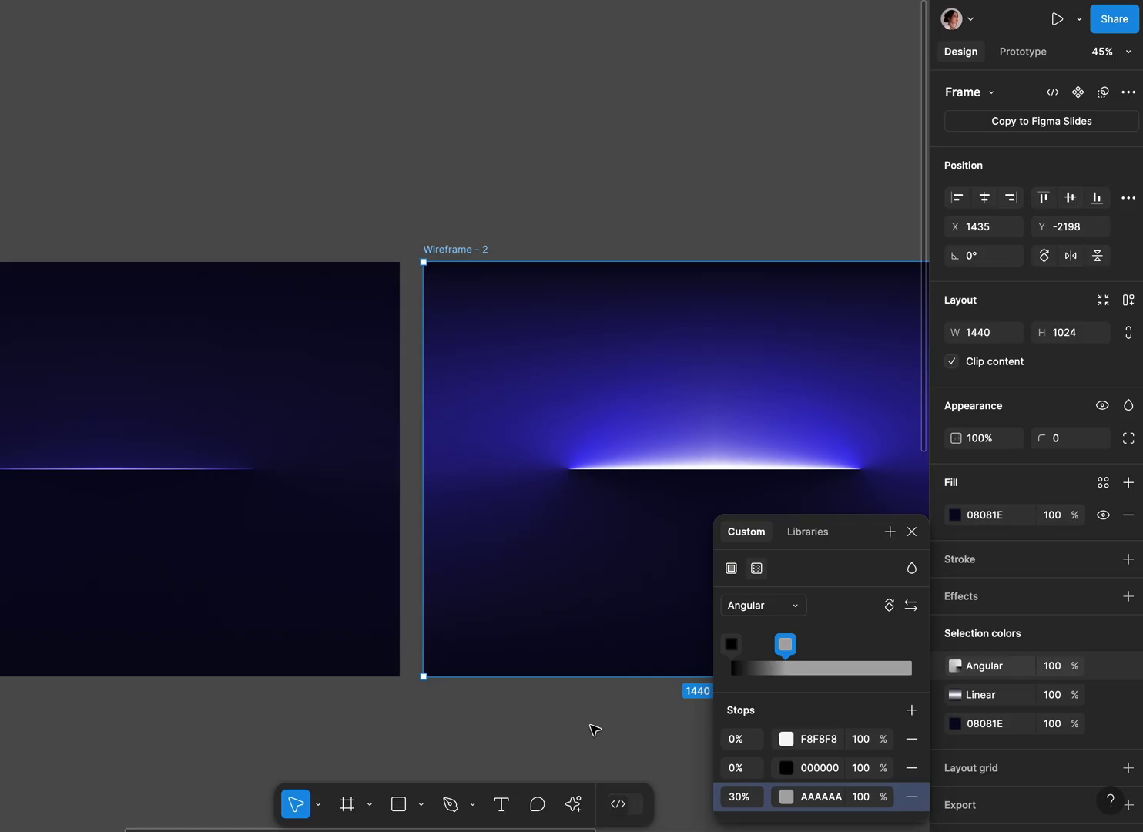
pyautogui.hscroll(-5, 589, 441)
pyautogui.scroll(2, 589, 442)
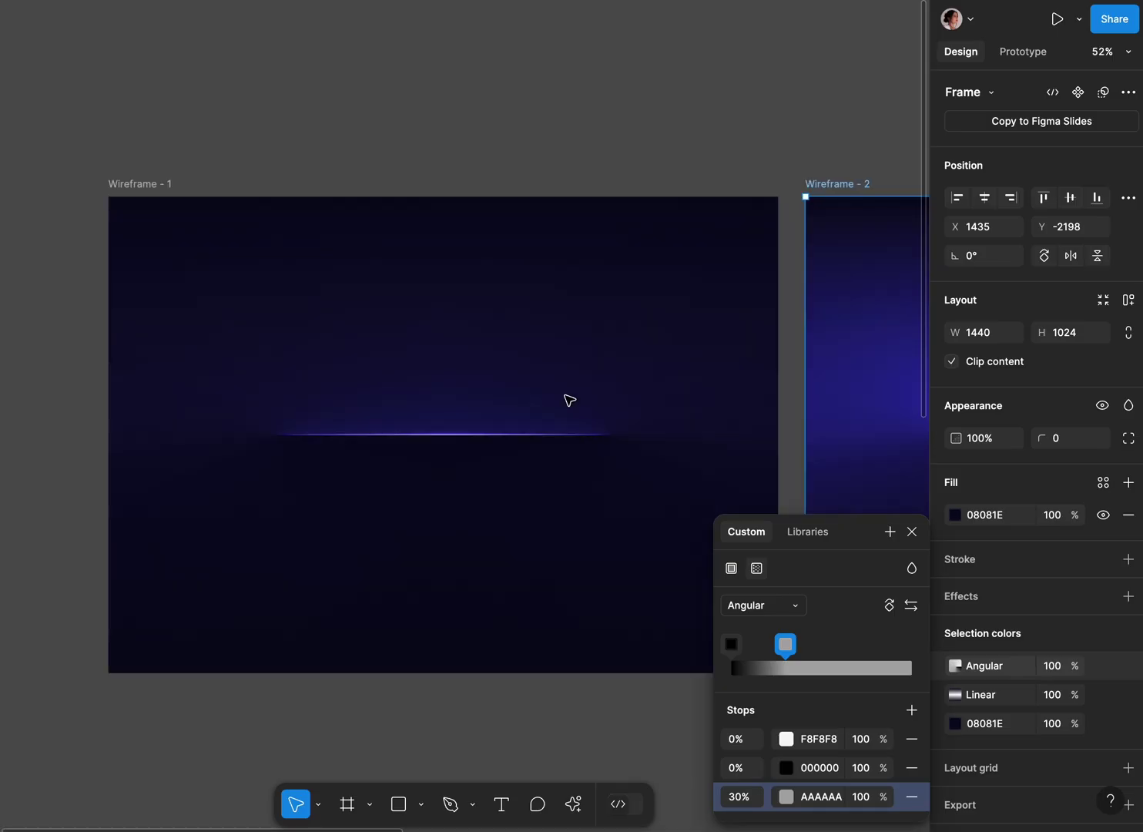
pyautogui.click(403, 113)
# - Duplicate Wireframe - 1 to its left as Wireframe - 3 and select its child layers
pyautogui.scroll(-2, 403, 113)
pyautogui.click(212, 167)
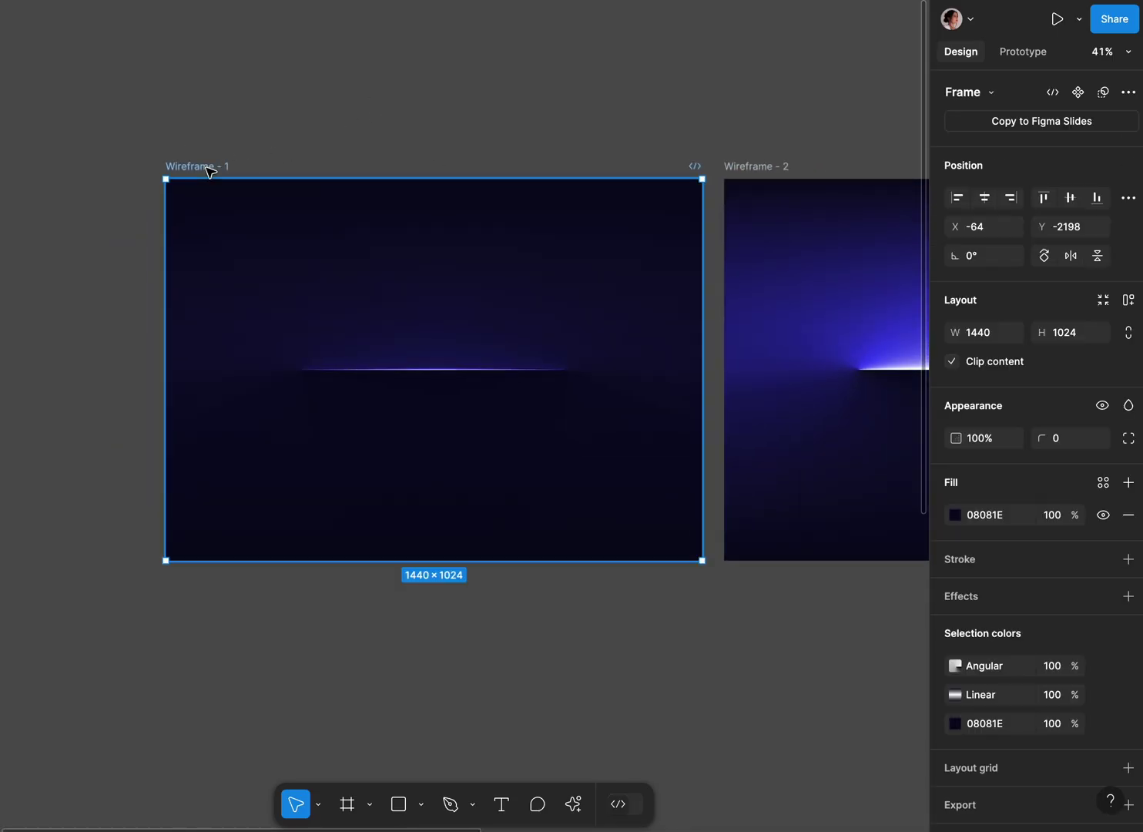
pyautogui.hscroll(-8, 211, 172)
pyautogui.moveTo(773, 184); pyautogui.dragTo(218, 185)
pyautogui.scroll(3, 337, 245)
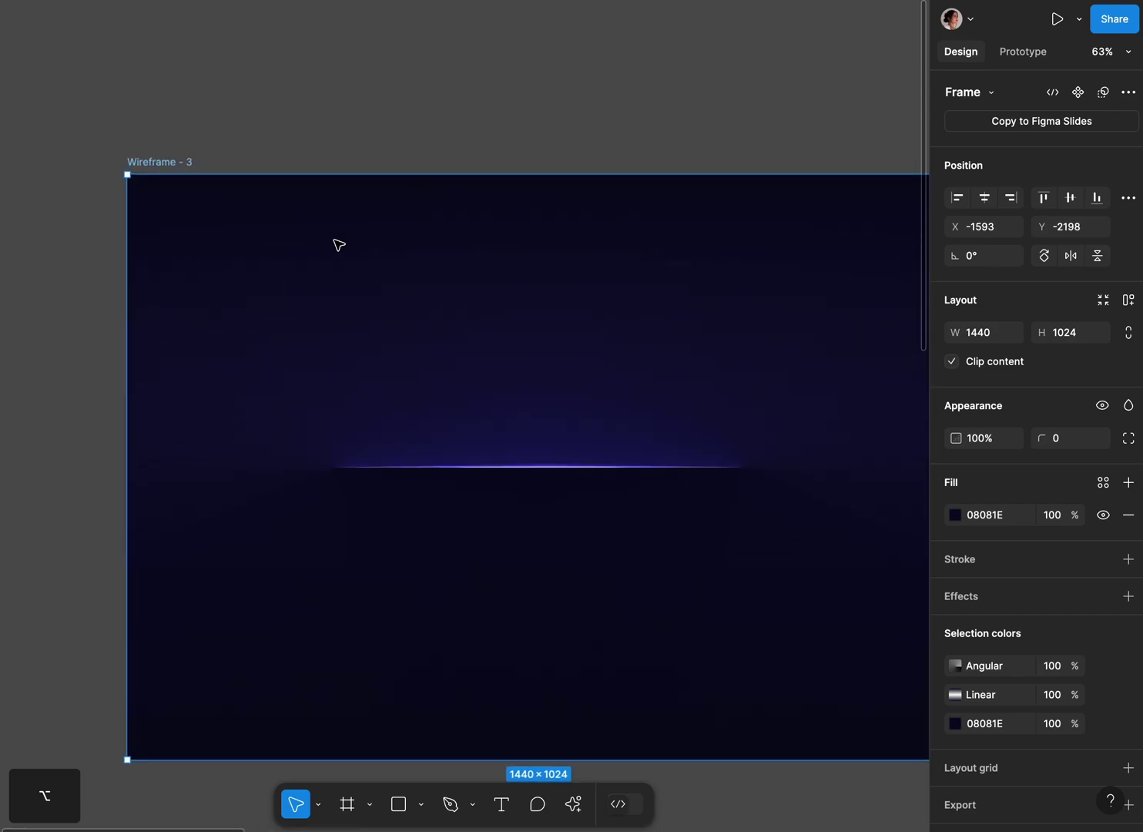
pyautogui.press('Return')
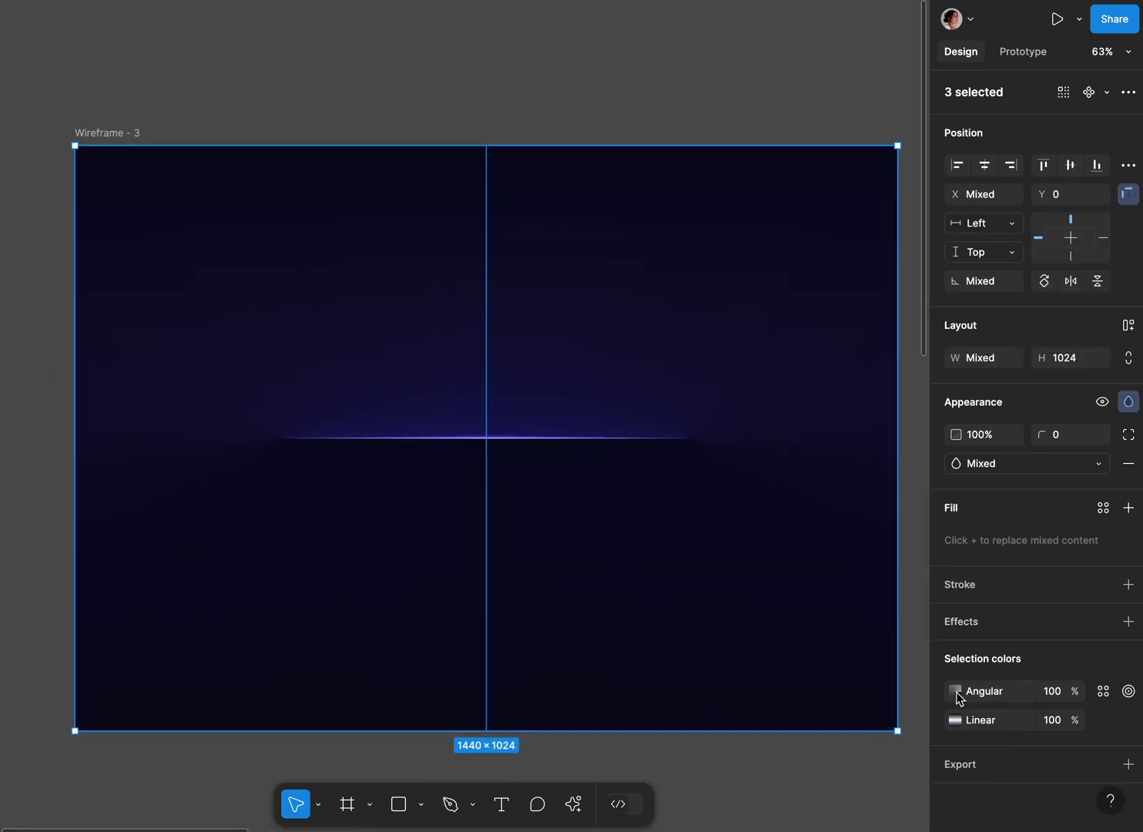
# - Set every angular gradient stop in Wireframe - 3 to 000000
pyautogui.click(955, 691)
pyautogui.click(809, 739)
pyautogui.write('000')
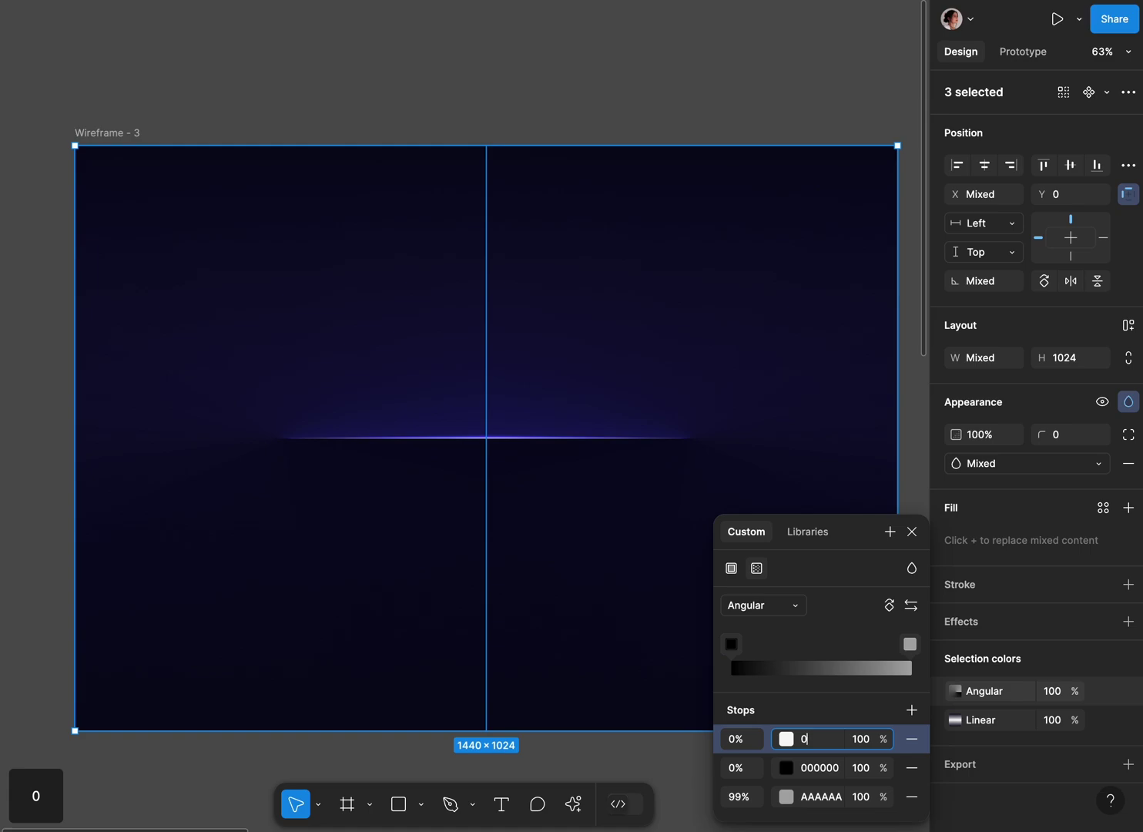
pyautogui.click(818, 796)
pyautogui.write('000000')
pyautogui.press('Return')
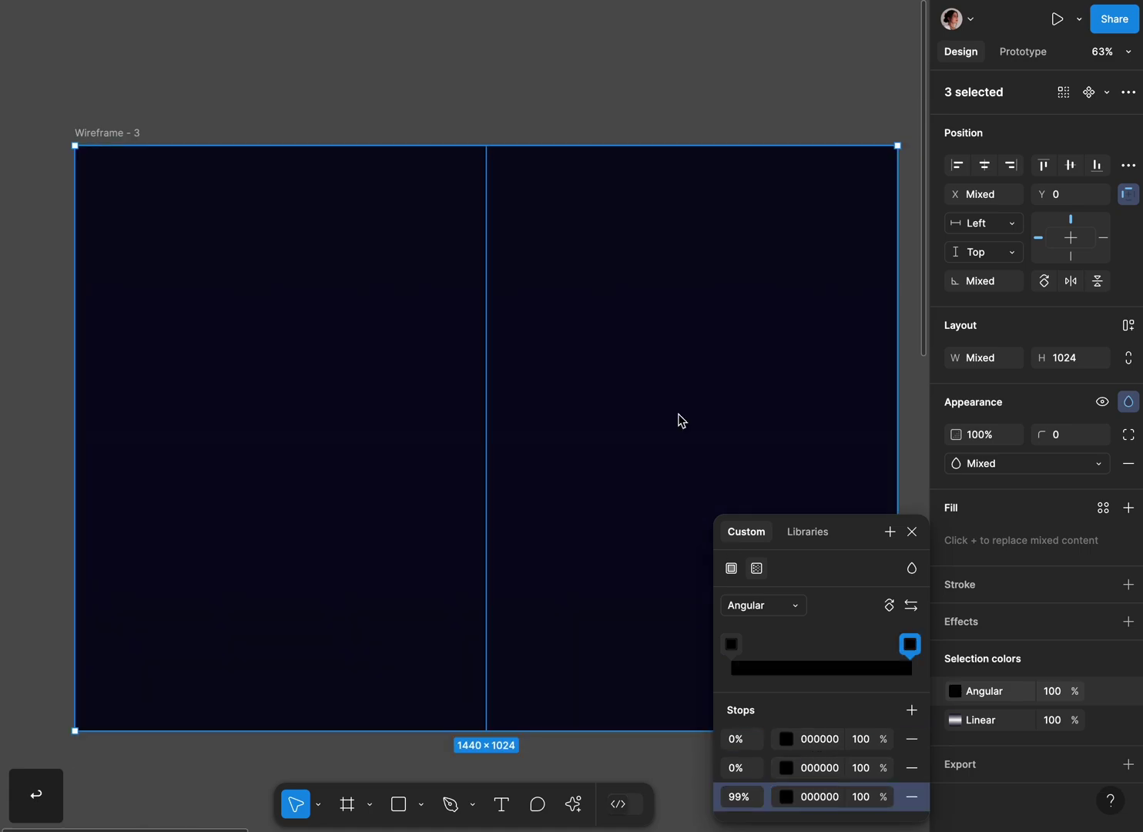
pyautogui.scroll(-3, 545, 146)
pyautogui.click(527, 120)
pyautogui.hscroll(2, 527, 119)
pyautogui.scroll(1, 527, 120)
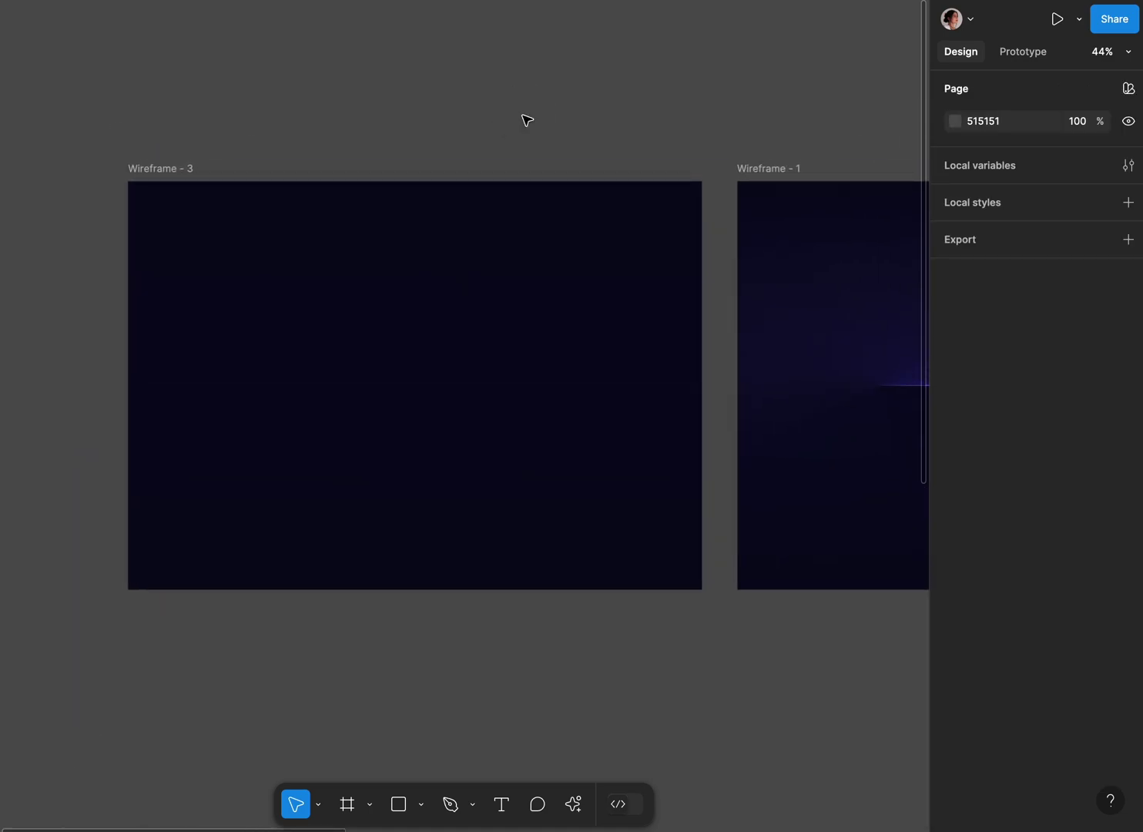
# - Link Wireframe - 3 to Wireframe - 1 with an After delay 1ms, Smart animate transition
pyautogui.click(1036, 51)
pyautogui.click(563, 340)
pyautogui.scroll(3, 566, 342)
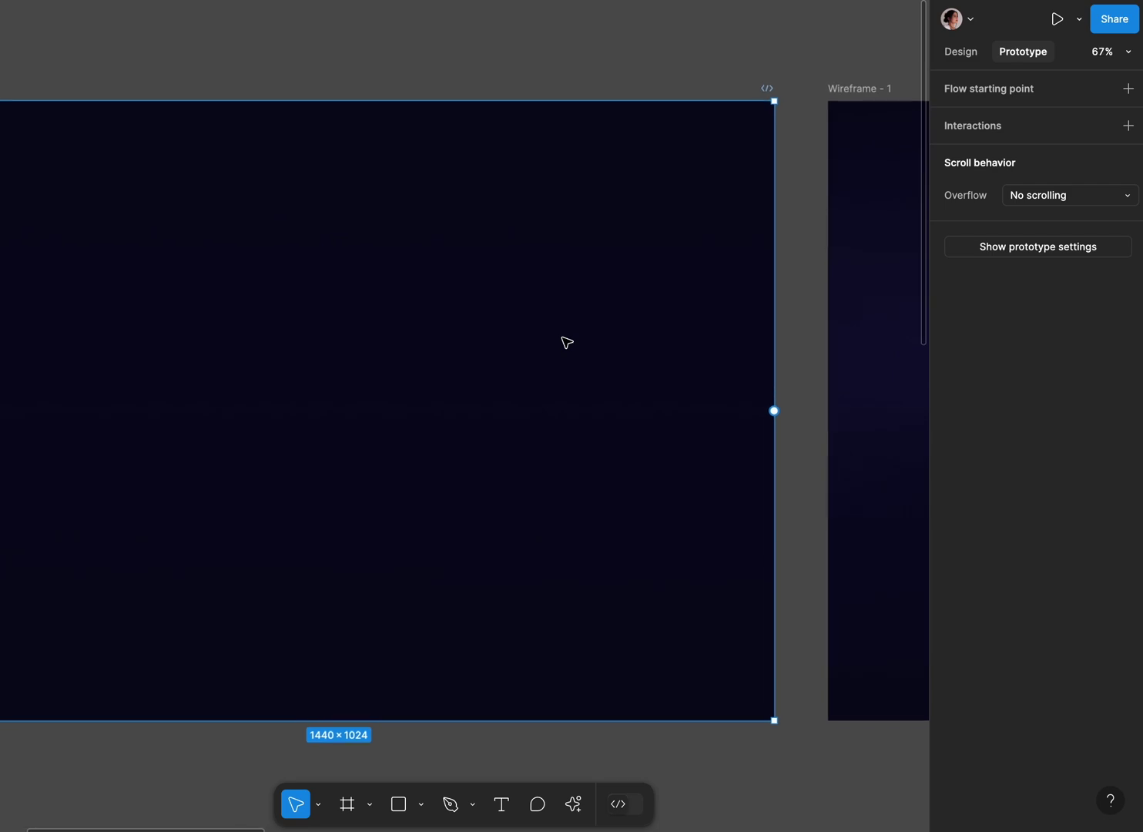
pyautogui.moveTo(778, 412); pyautogui.dragTo(844, 424)
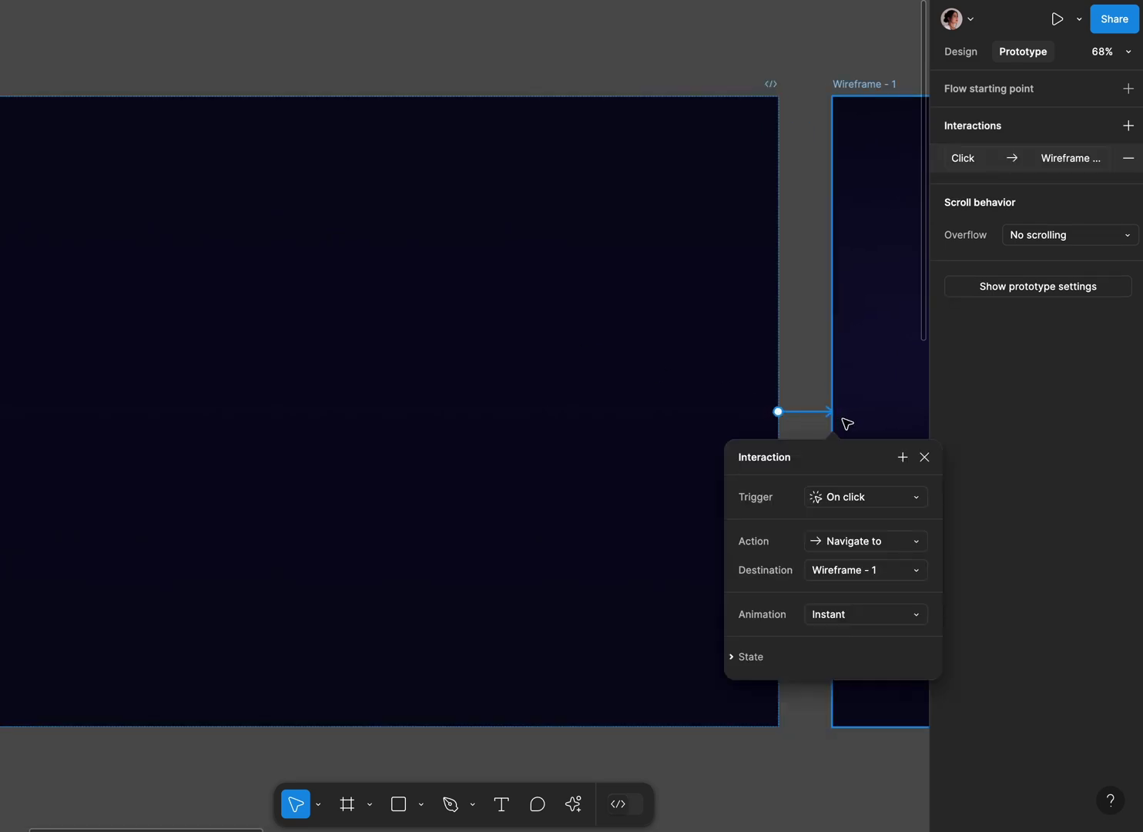
pyautogui.hscroll(2, 844, 426)
pyautogui.scroll(-1, 843, 427)
pyautogui.click(827, 464)
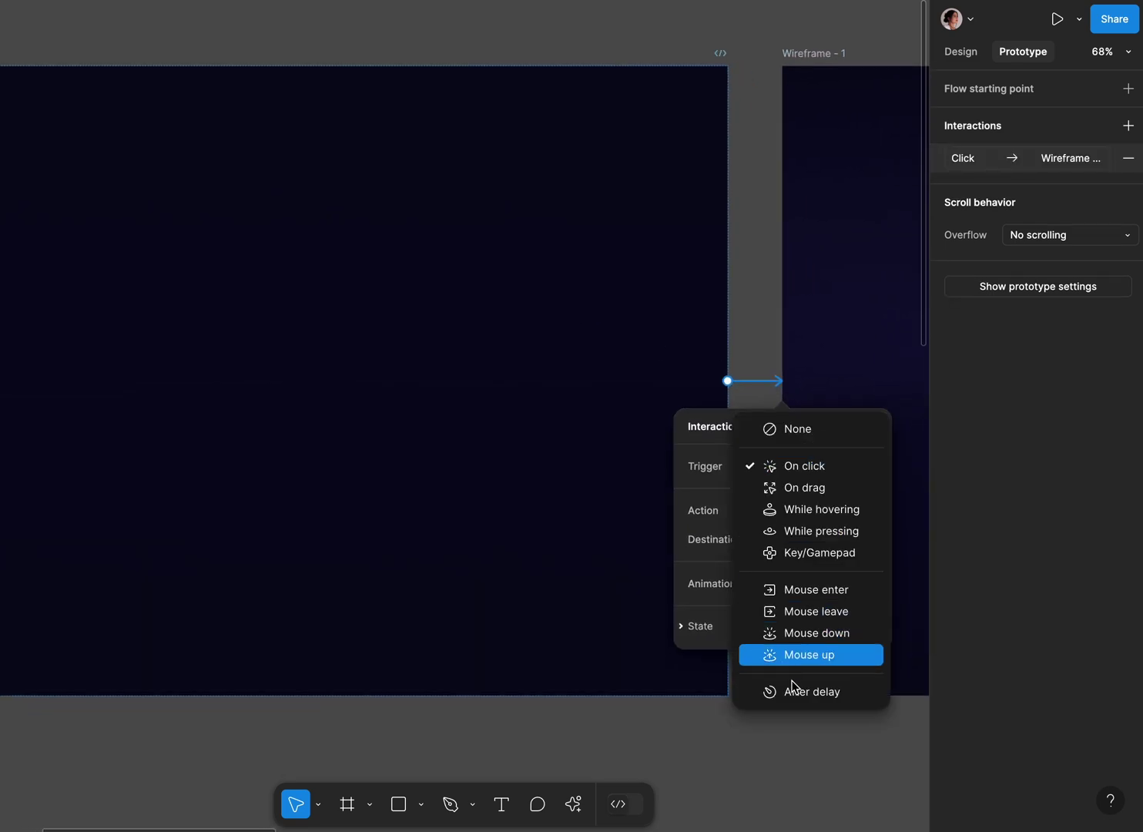
pyautogui.click(793, 689)
pyautogui.click(789, 495)
pyautogui.hotkey('ctrl', 'a')
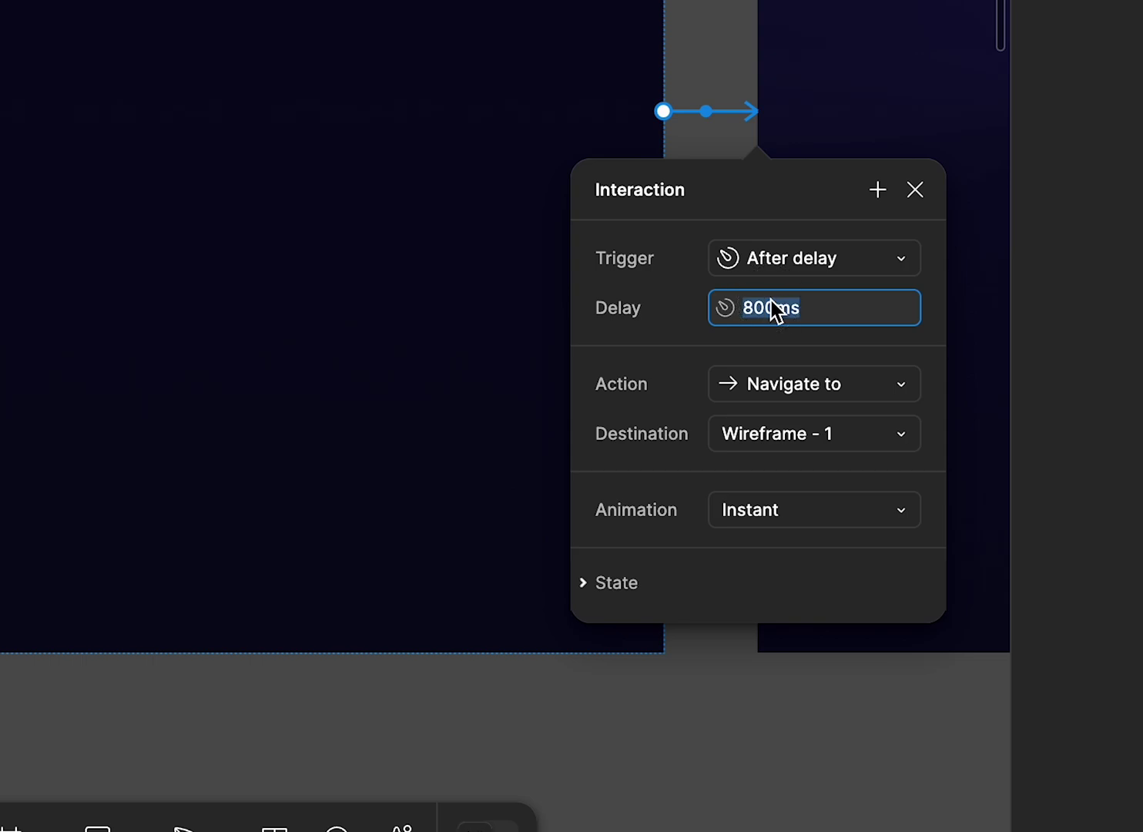
pyautogui.write('1')
pyautogui.press('Return')
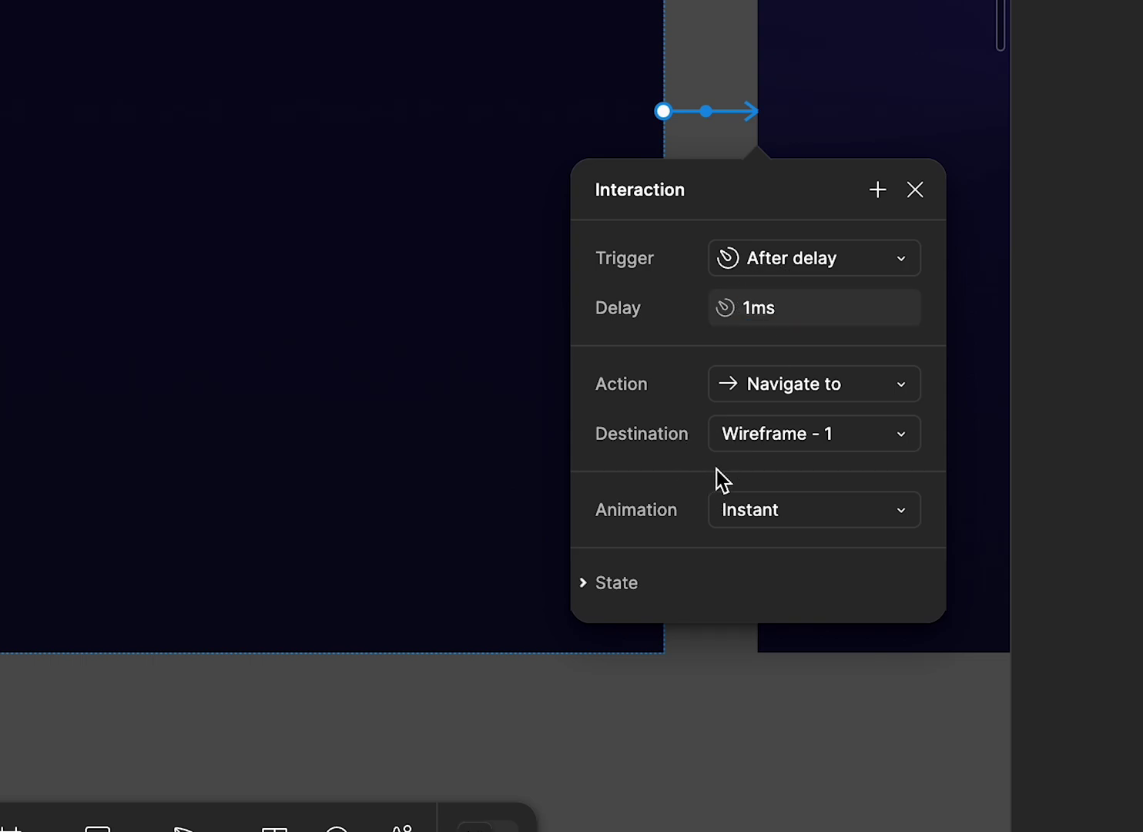
pyautogui.click(762, 512)
pyautogui.click(759, 582)
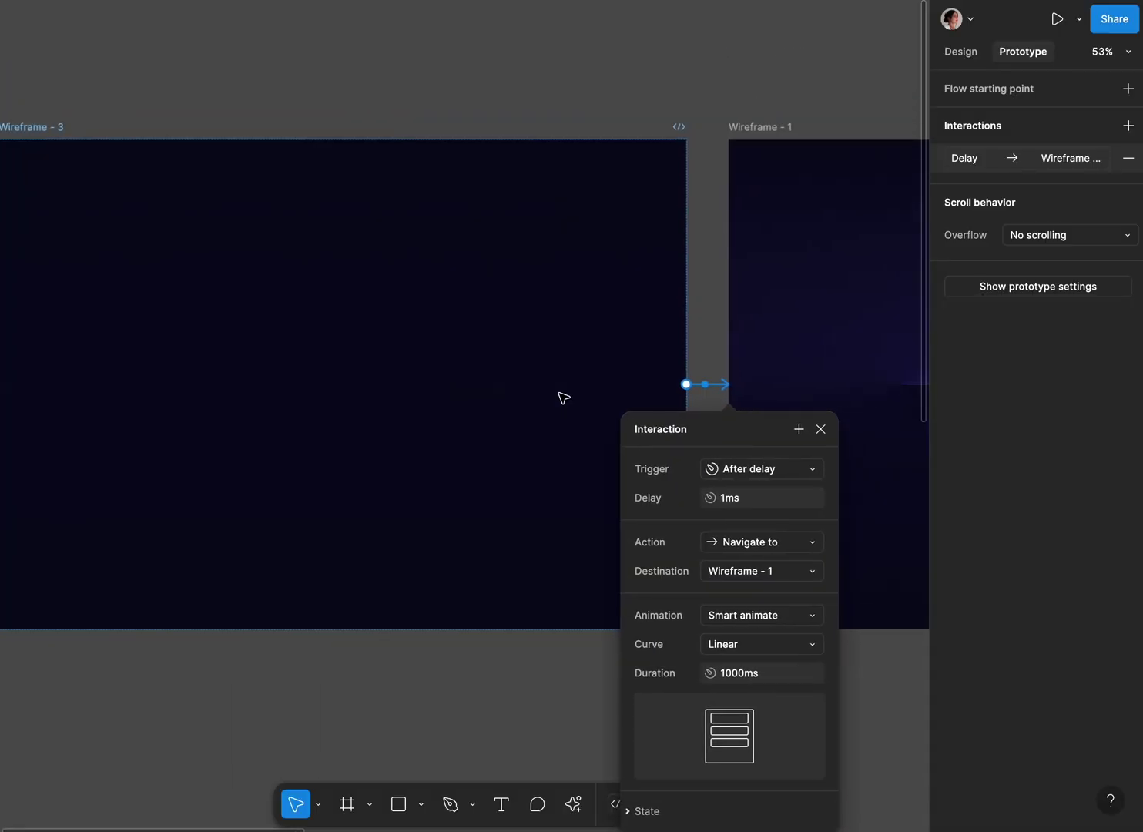
# - Link Wireframe - 1 to Wireframe - 2 with an After delay 1ms trigger
pyautogui.hscroll(5, 561, 395)
pyautogui.click(466, 155)
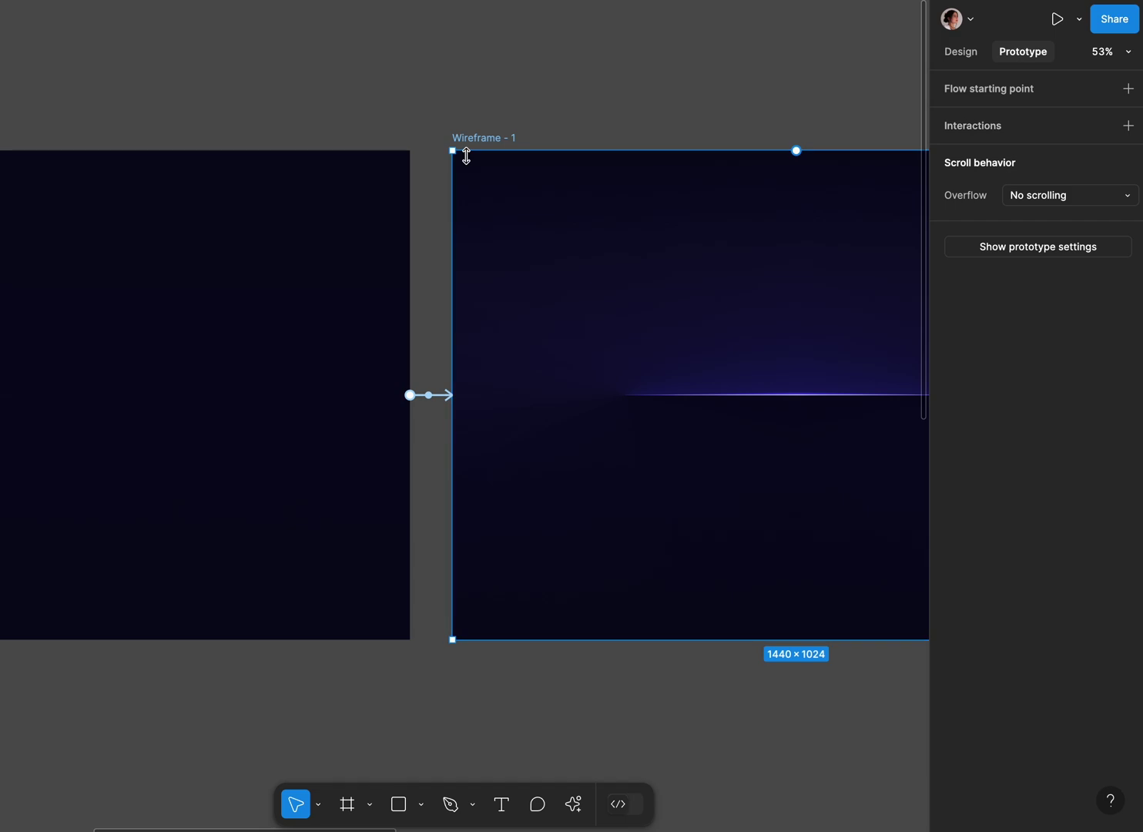
pyautogui.hscroll(6, 466, 155)
pyautogui.moveTo(607, 411); pyautogui.dragTo(670, 437)
pyautogui.click(675, 498)
pyautogui.click(659, 721)
pyautogui.click(648, 524)
pyautogui.write('1ms')
pyautogui.click(592, 560)
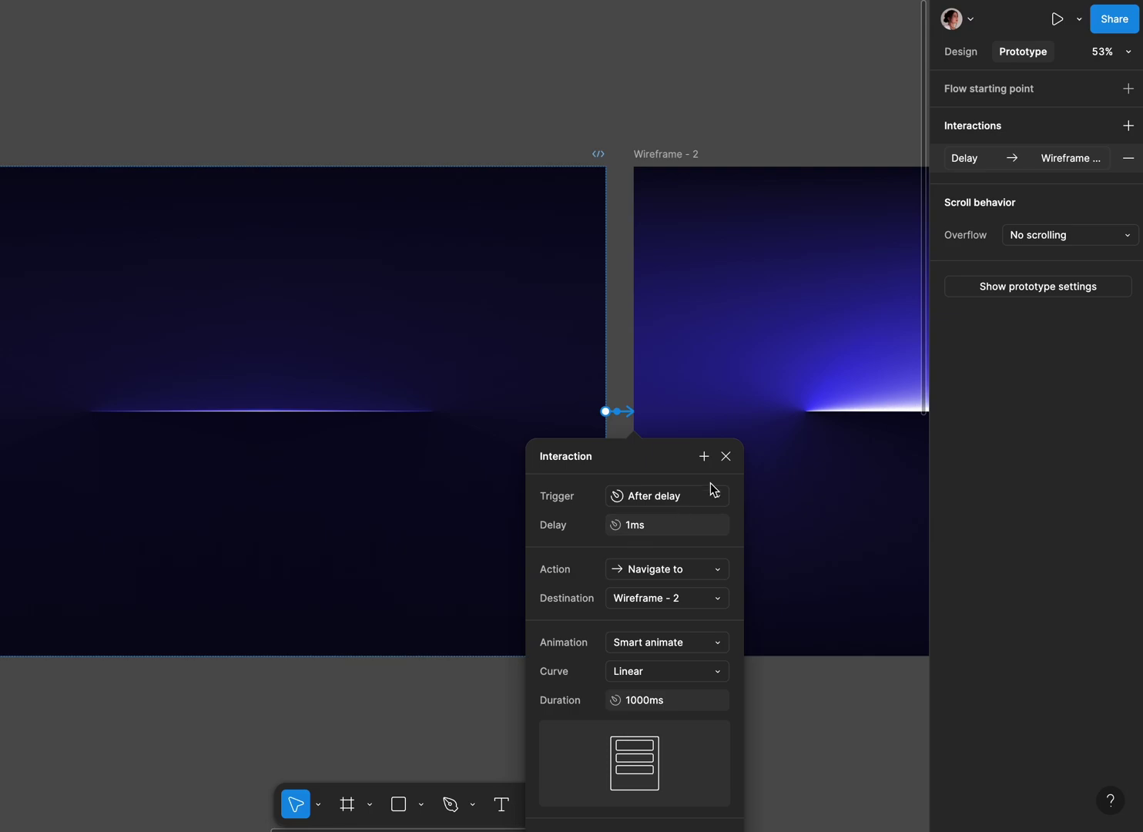
pyautogui.click(726, 456)
pyautogui.click(633, 460)
pyautogui.scroll(-2, 632, 459)
pyautogui.hscroll(-5, 632, 459)
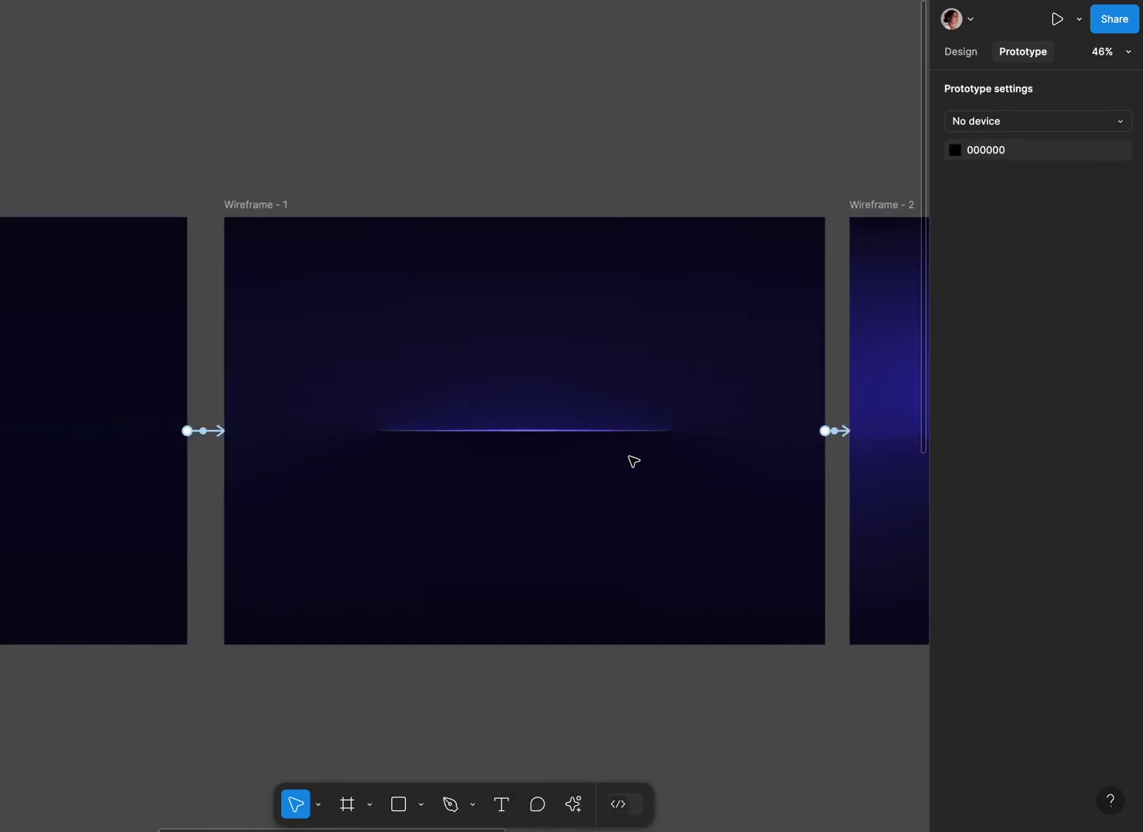
pyautogui.hscroll(-5, 633, 459)
# - Paste the Jutue.io hero section into Wireframe - 3
pyautogui.hotkey('shift', 'n')
pyautogui.press('super+v')
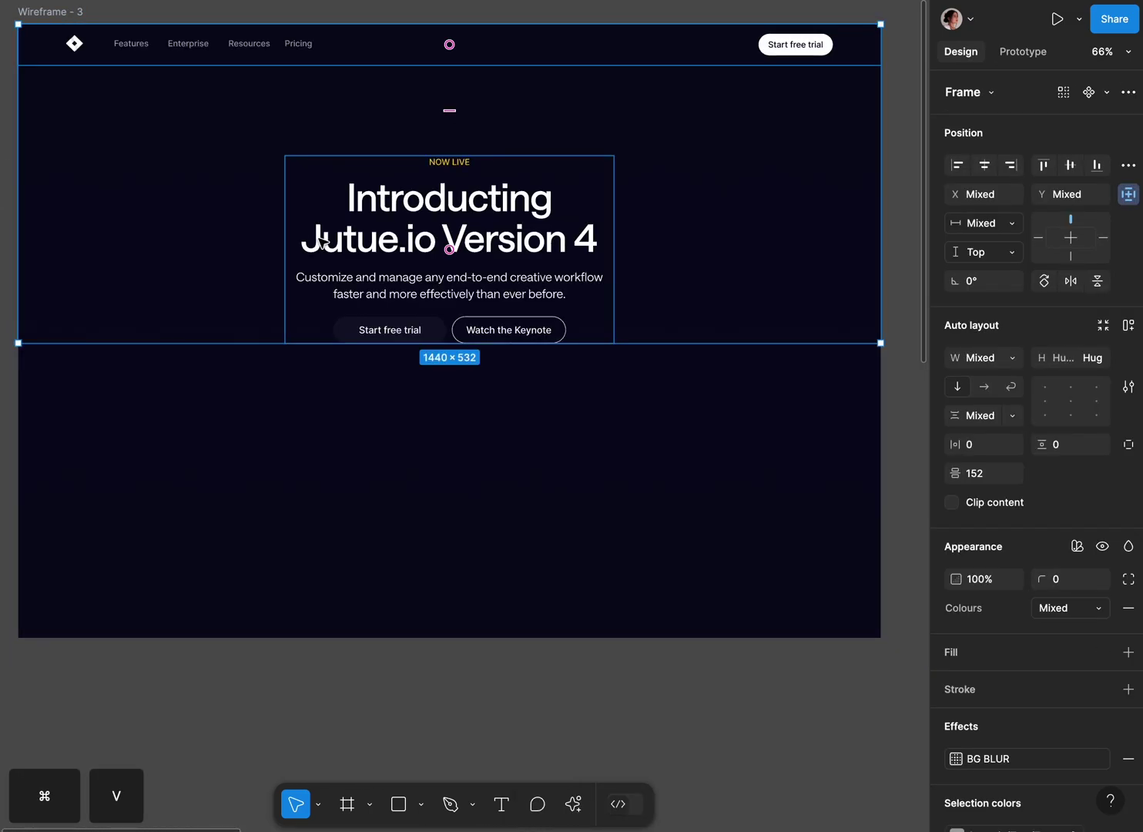
pyautogui.click(326, 436)
pyautogui.scroll(-3, 327, 436)
pyautogui.hscroll(10, 327, 436)
pyautogui.scroll(1, 346, 441)
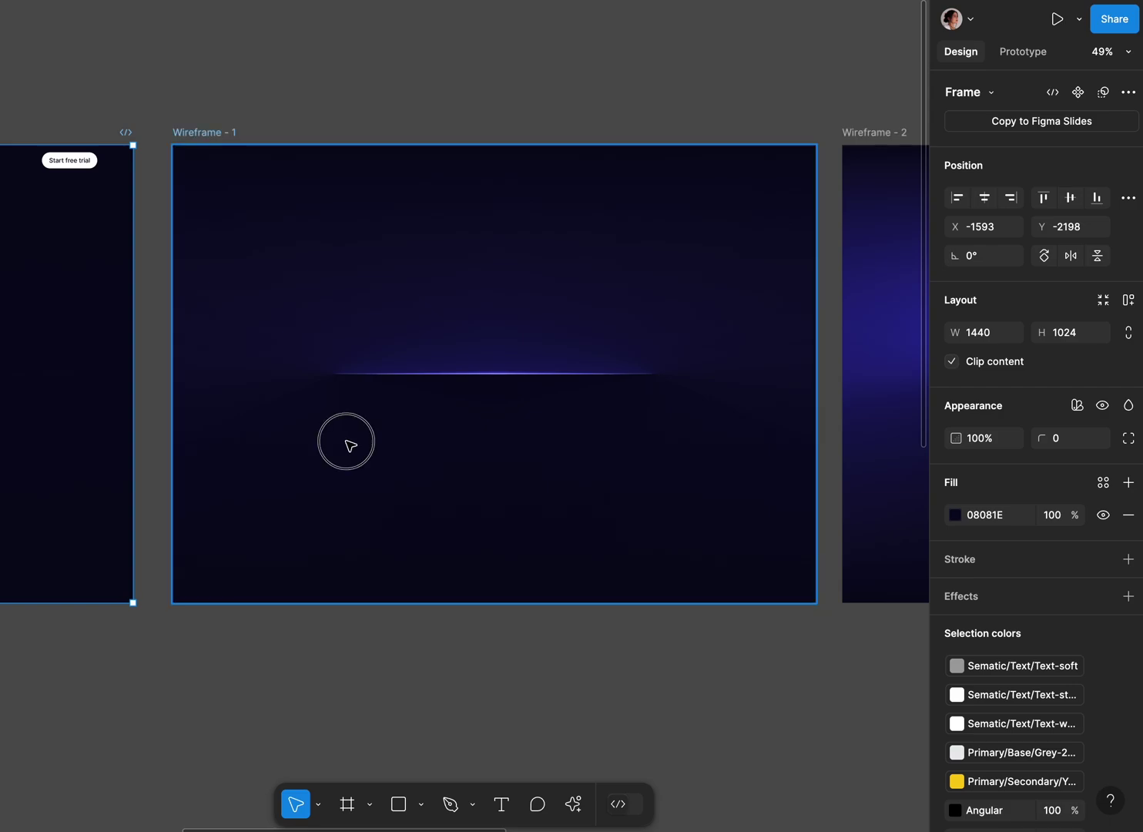
# - Paste the hero section into Wireframe - 1 and Wireframe - 2
pyautogui.click(345, 441)
pyautogui.press('super+v')
pyautogui.click(441, 647)
pyautogui.hscroll(10, 441, 648)
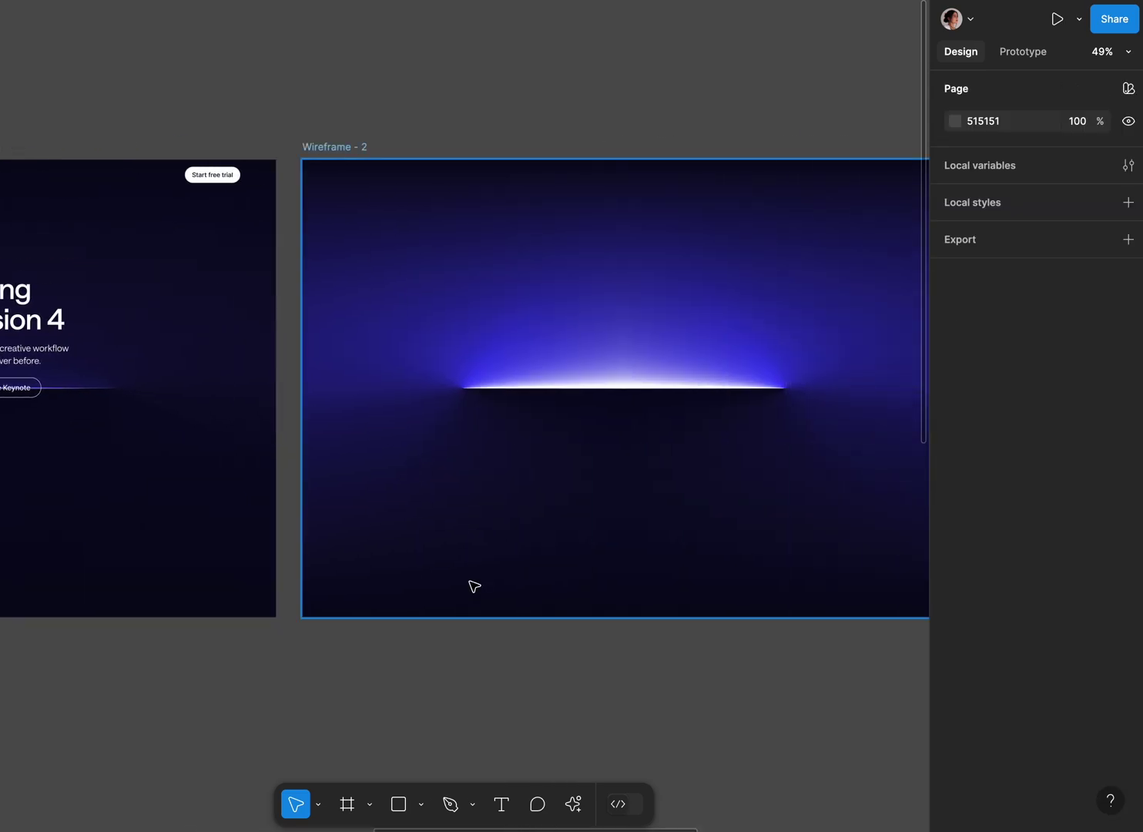
pyautogui.click(475, 586)
pyautogui.press('super+v')
# - Preview the prototype in a separate window
pyautogui.hotkey('shift', 'n')
pyautogui.click(1079, 19)
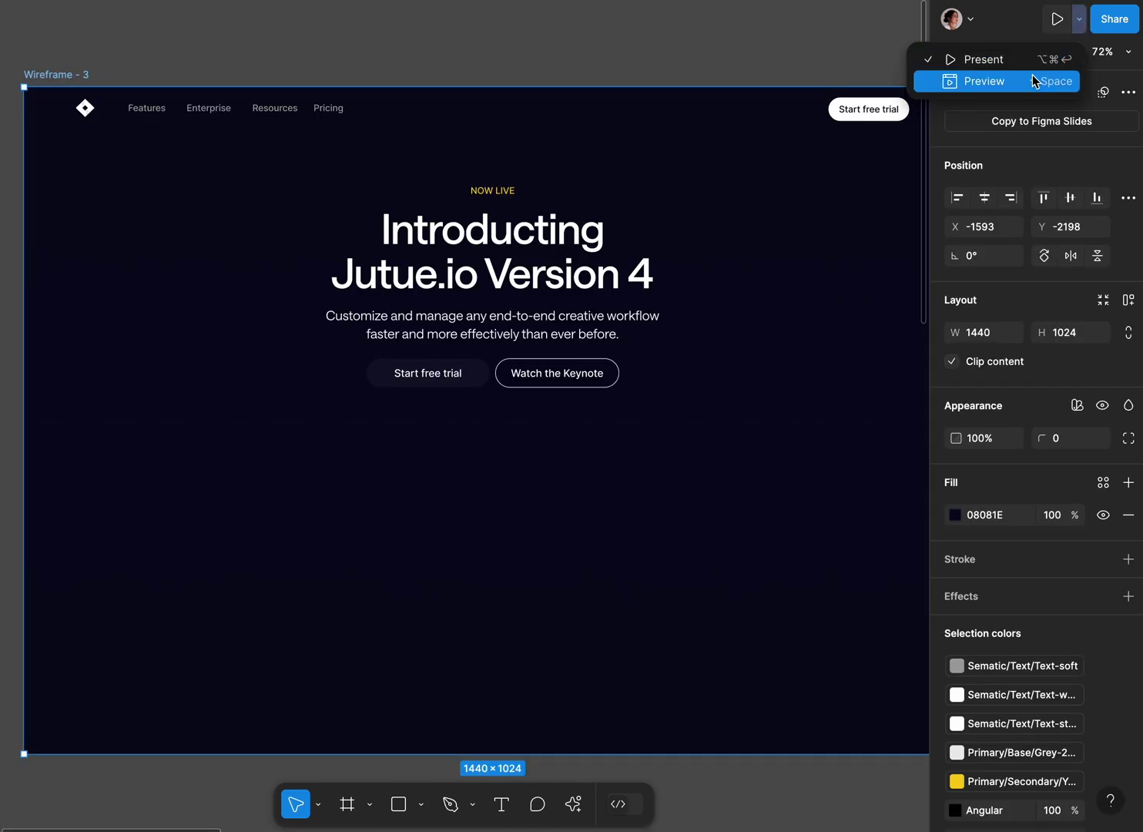
pyautogui.click(1033, 77)
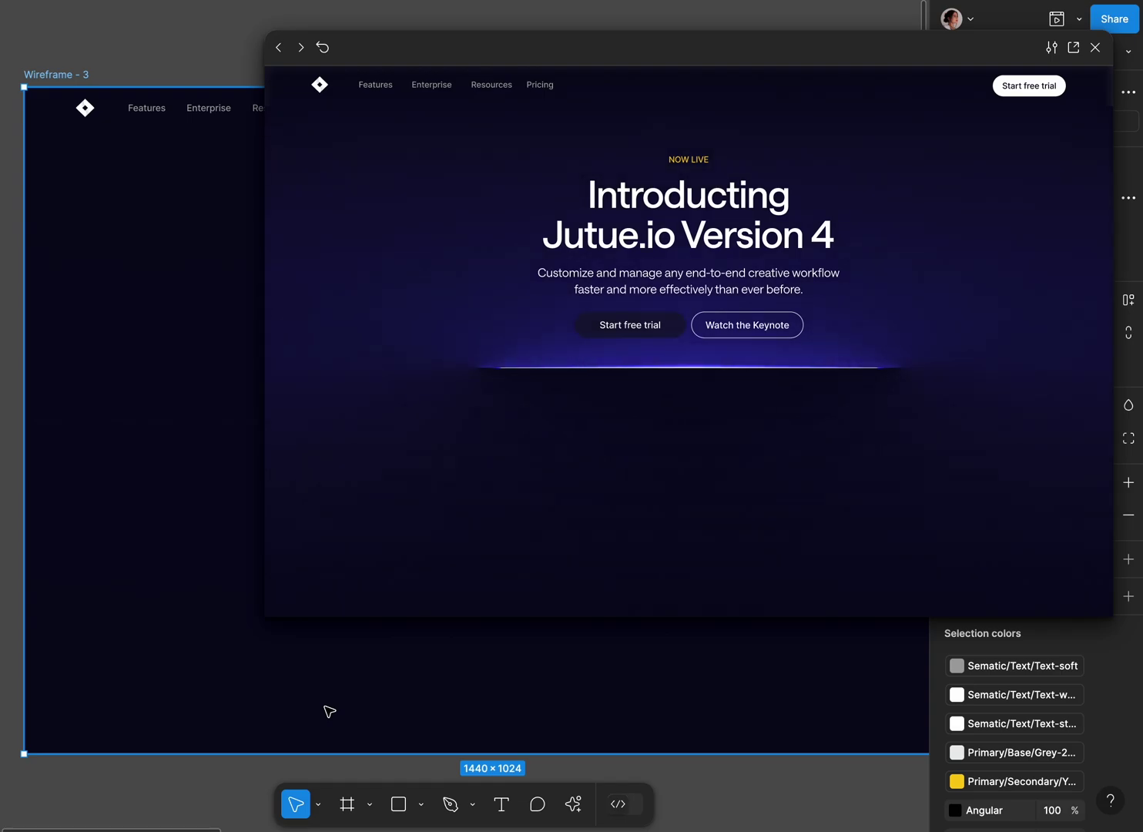